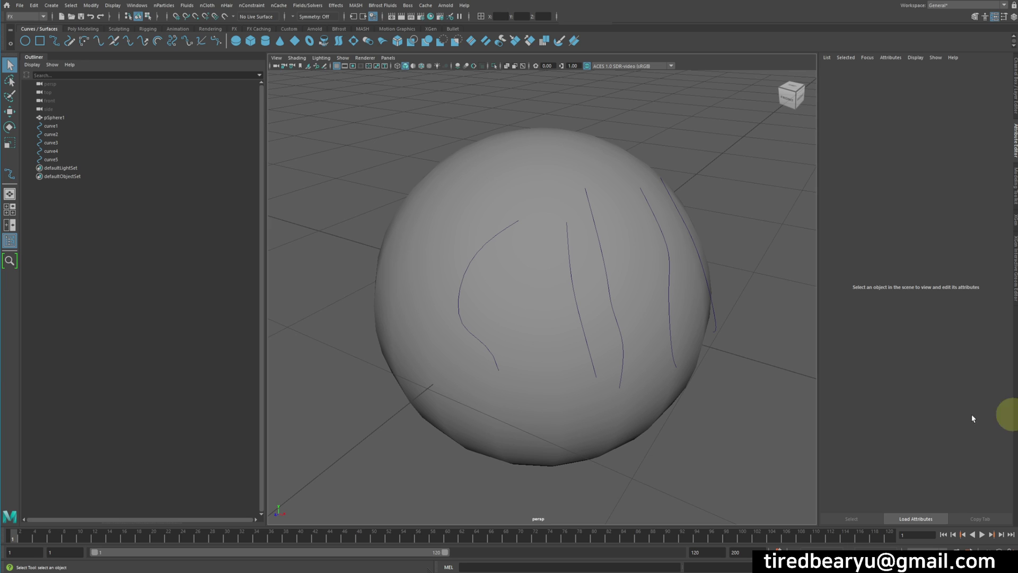
Step: Select the five curves on the sphere and rotate them together
left_click_drag(376, 228, 711, 338)
left_click(541, 499, "ctrl")
key("e")
left_click_drag(661, 207, 706, 216, "alt")
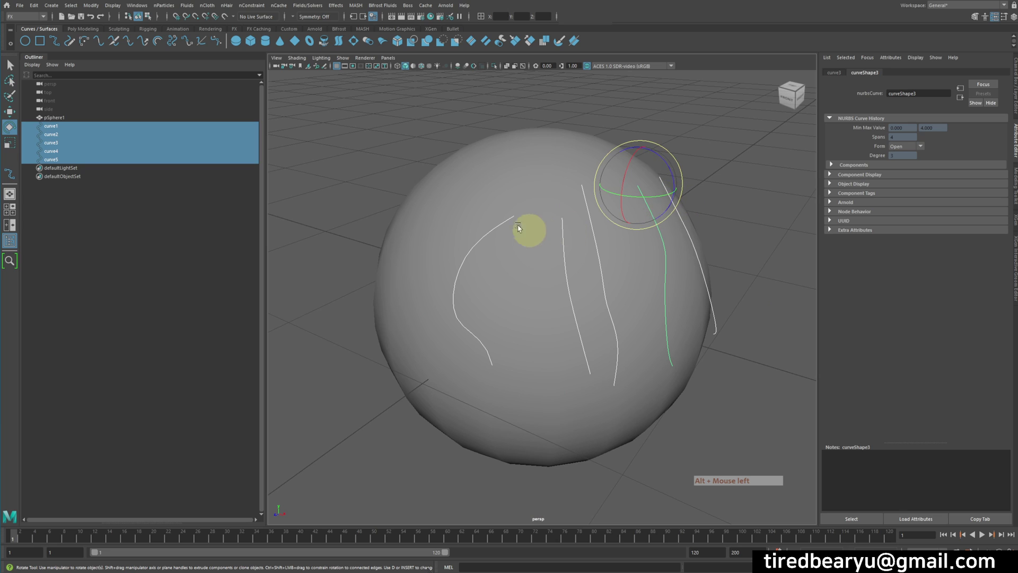
left_click_drag(657, 191, 688, 194)
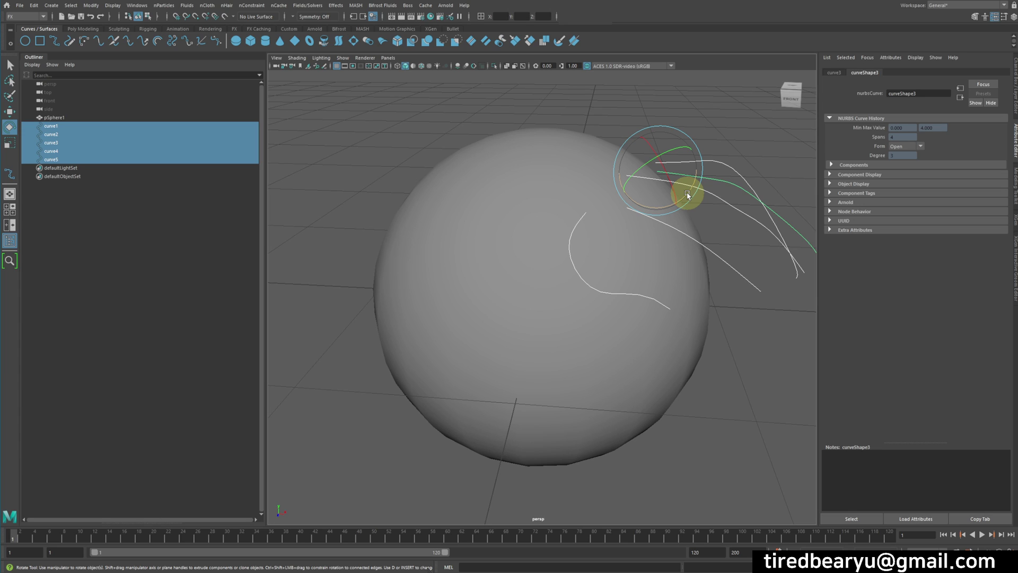
Step: Start a new empty scene without saving the current one
key("ctrl")
key("ctrl+n")
key("n")
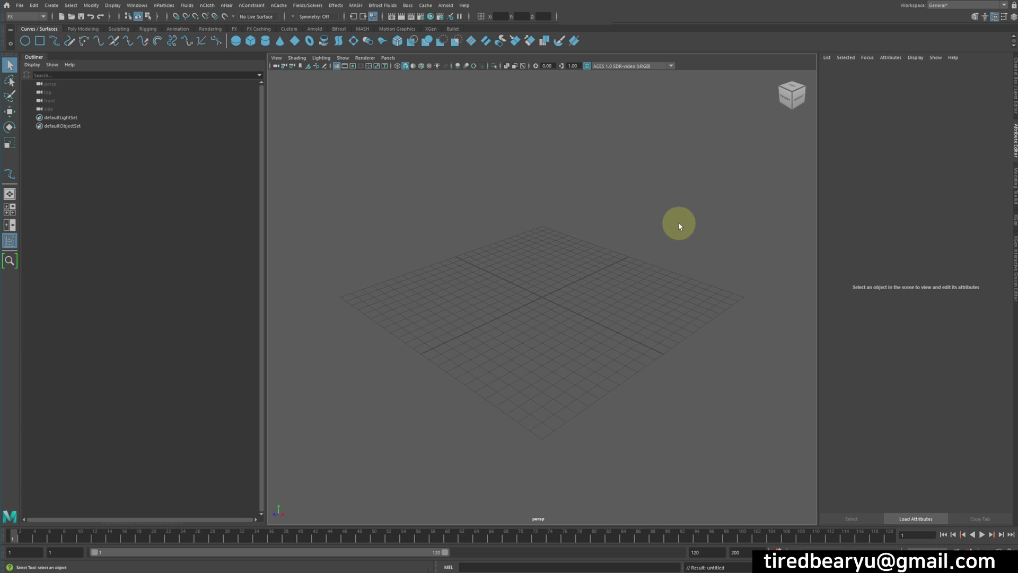
Step: Create a default polygon sphere at the centre of the grid
key("w")
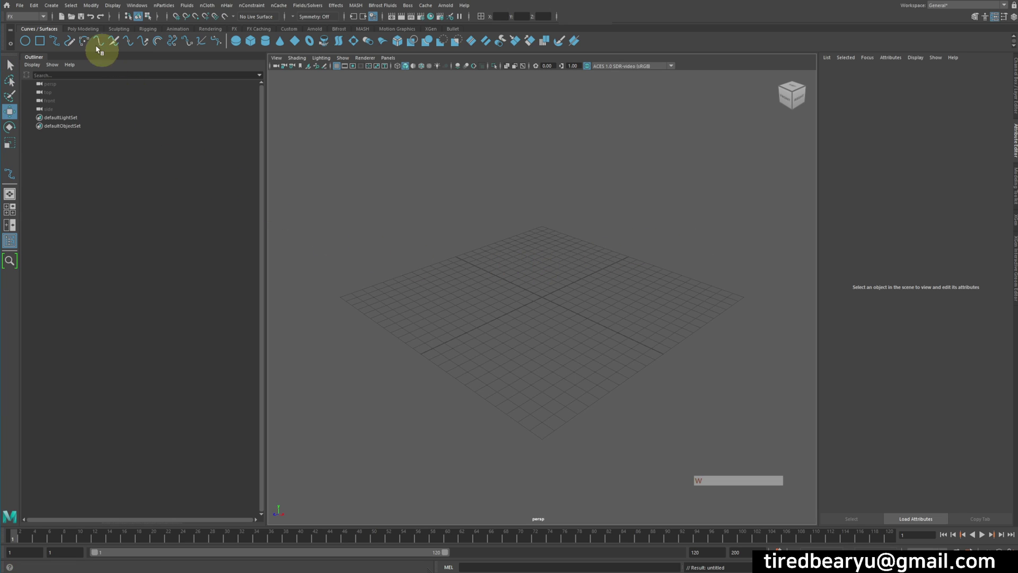
left_click(86, 28)
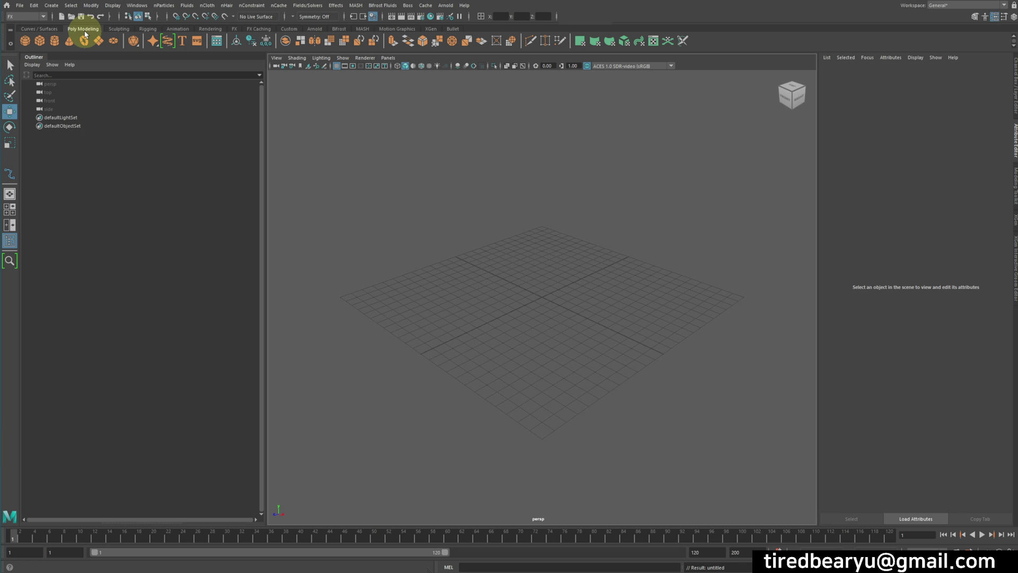
left_click(25, 40)
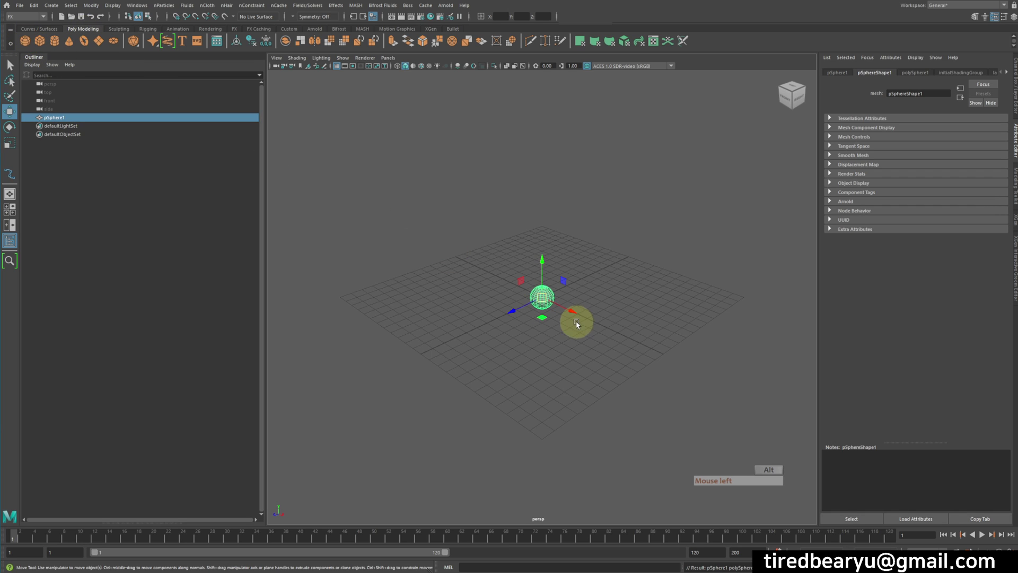
left_click_drag(575, 318, 741, 325, "alt")
right_click_drag(740, 325, 739, 325, "alt")
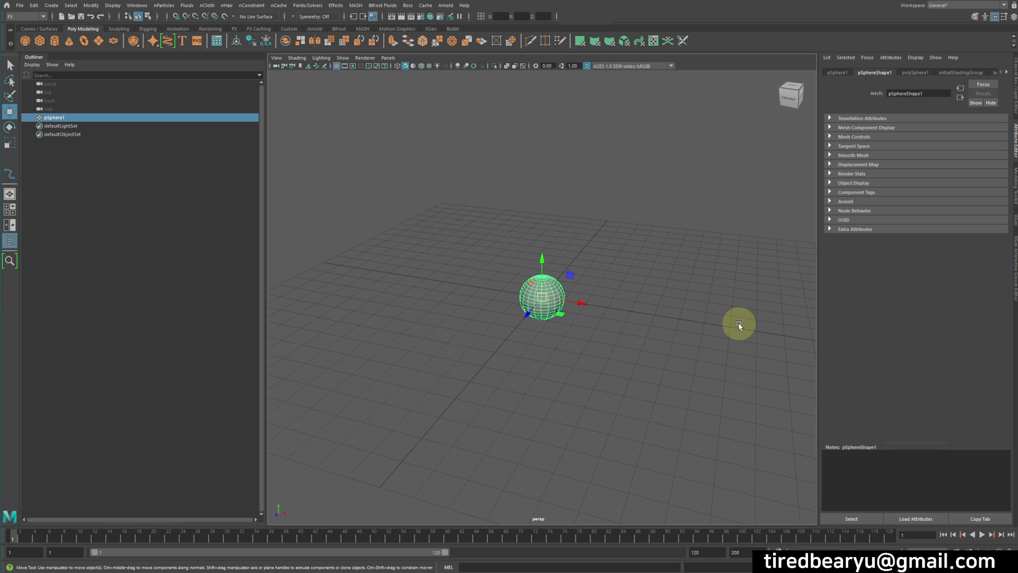
left_click_drag(546, 321, 515, 322, "alt")
right_click_drag(515, 322, 702, 328, "alt")
left_click(713, 309)
left_click_drag(471, 238, 633, 345)
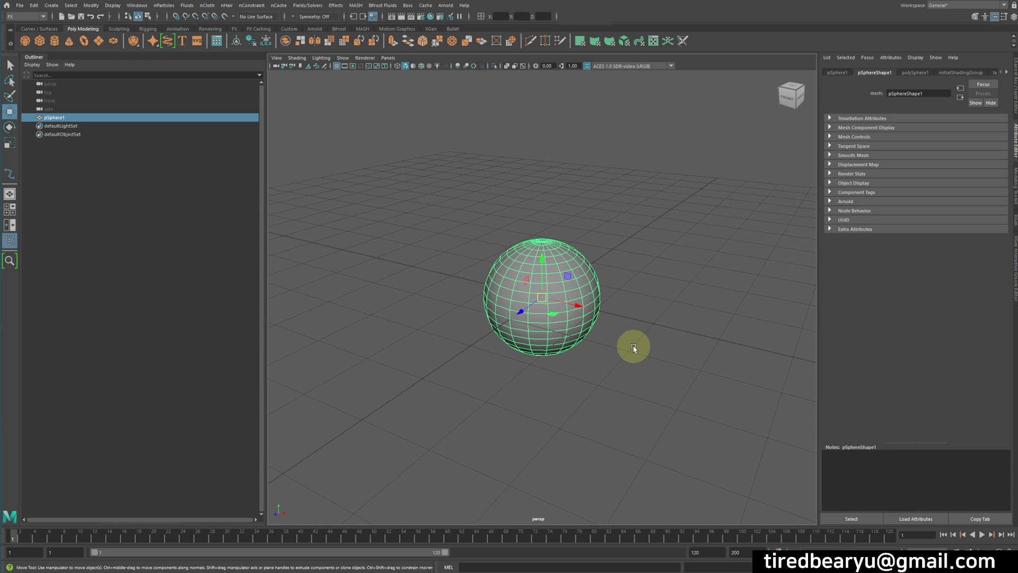
right_click_drag(586, 368, 698, 375, "alt")
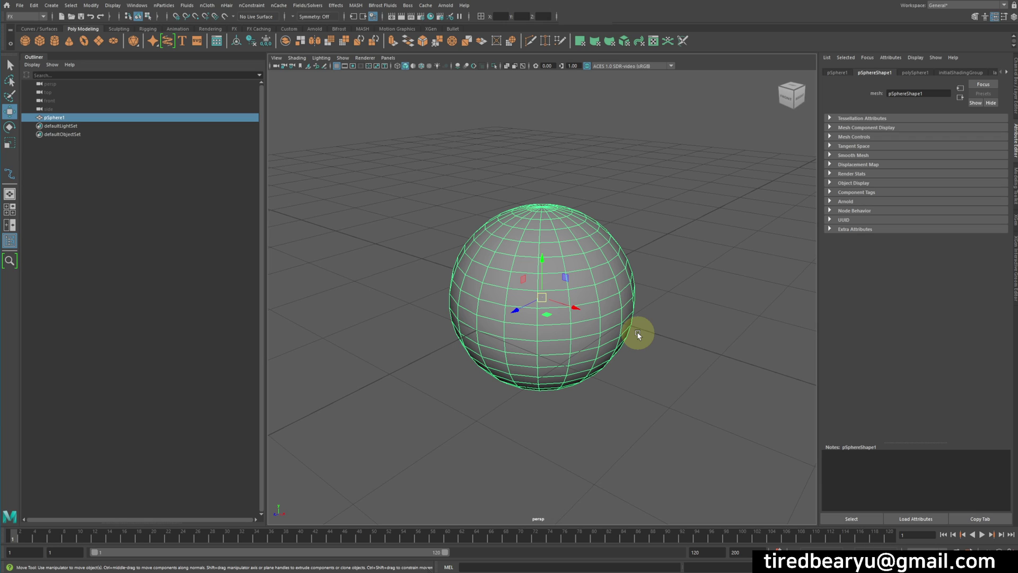
Step: Make the polygon sphere a live surface and clear the selection
key("q")
left_click_drag(657, 339, 721, 233, "alt")
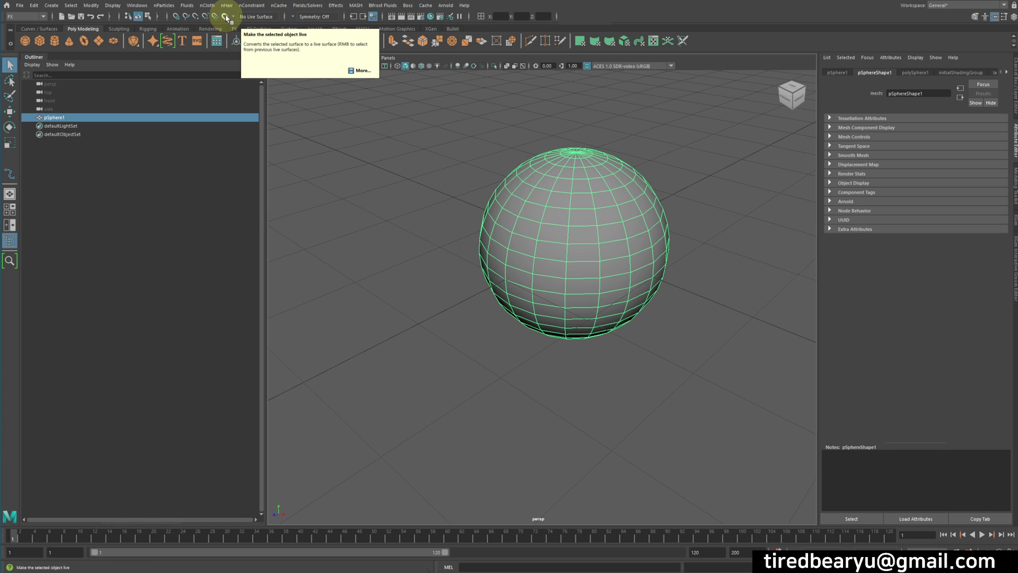
left_click(227, 17)
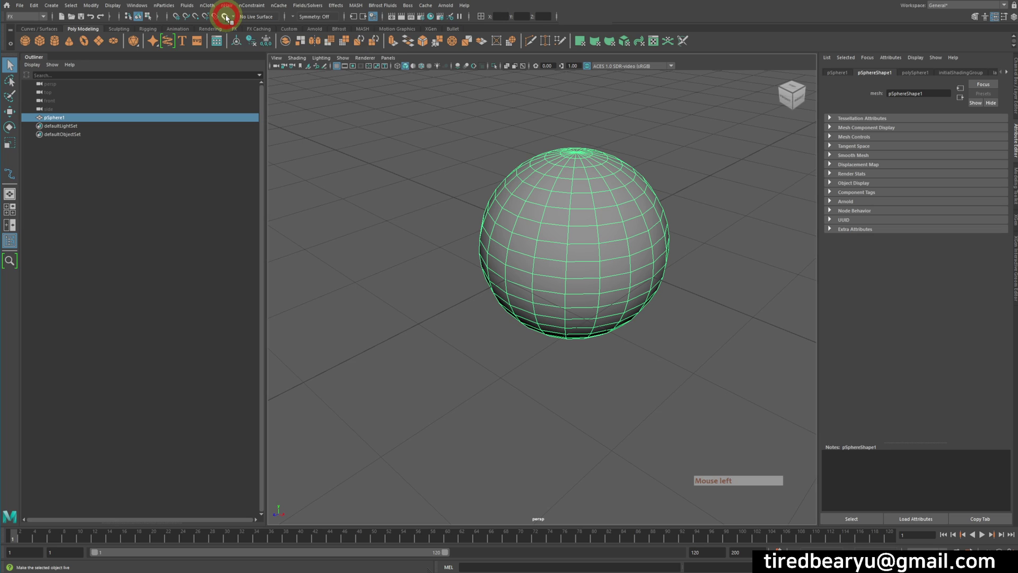
left_click_drag(536, 117, 657, 329)
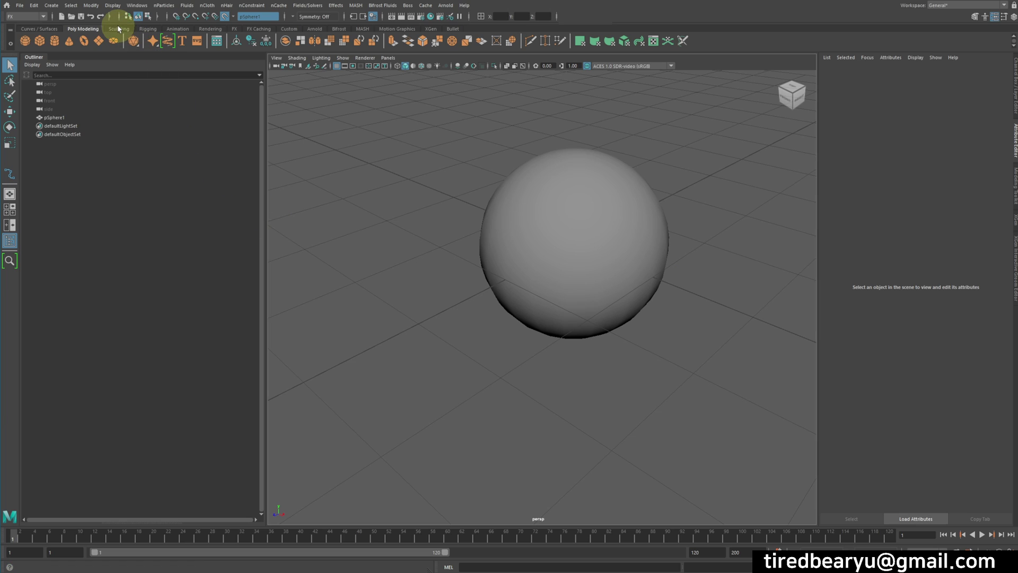
Step: Try to draw a freehand curve on the live sphere with the Pencil Curve tool
left_click(148, 29)
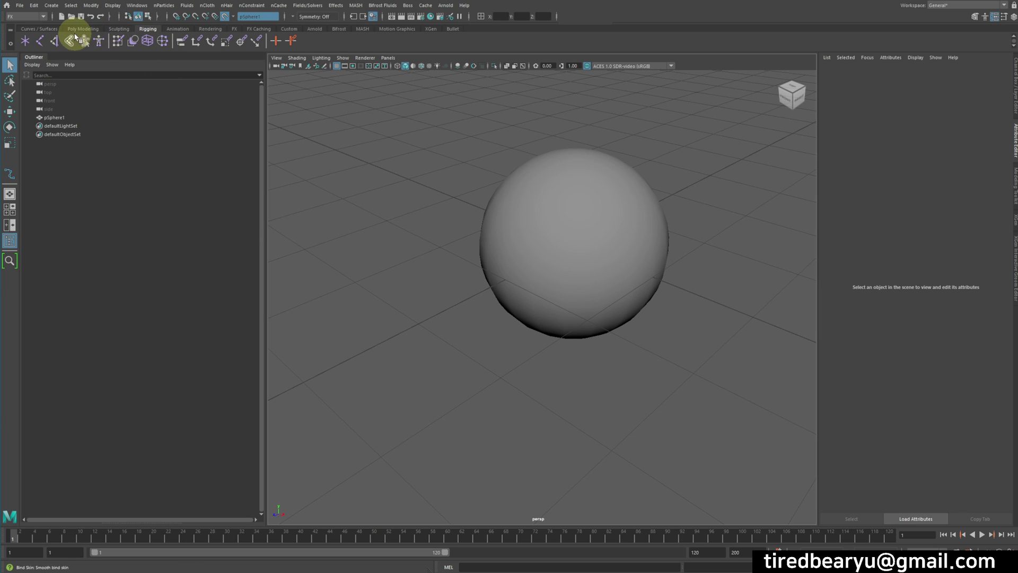
left_click(35, 30)
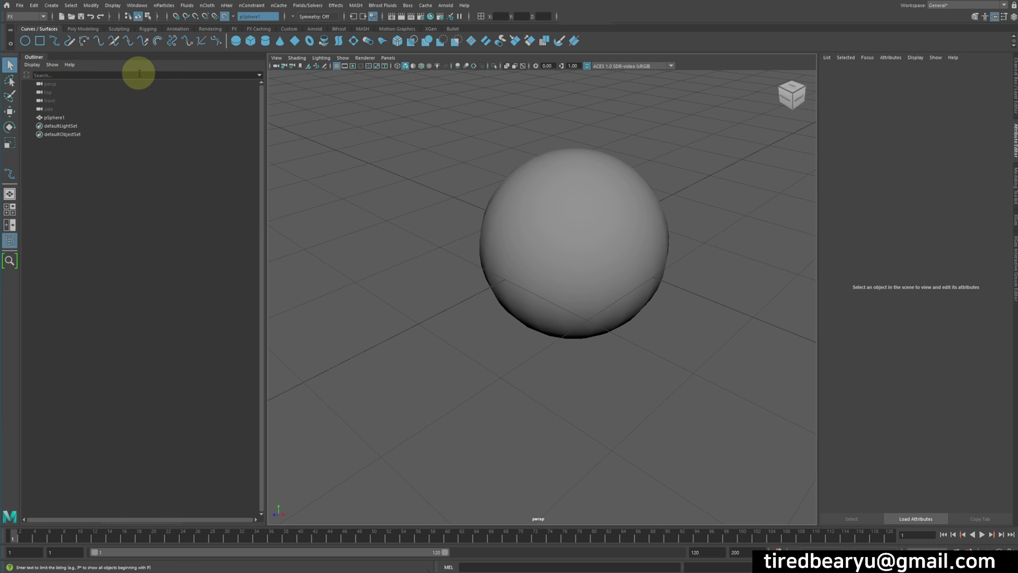
left_click(68, 43)
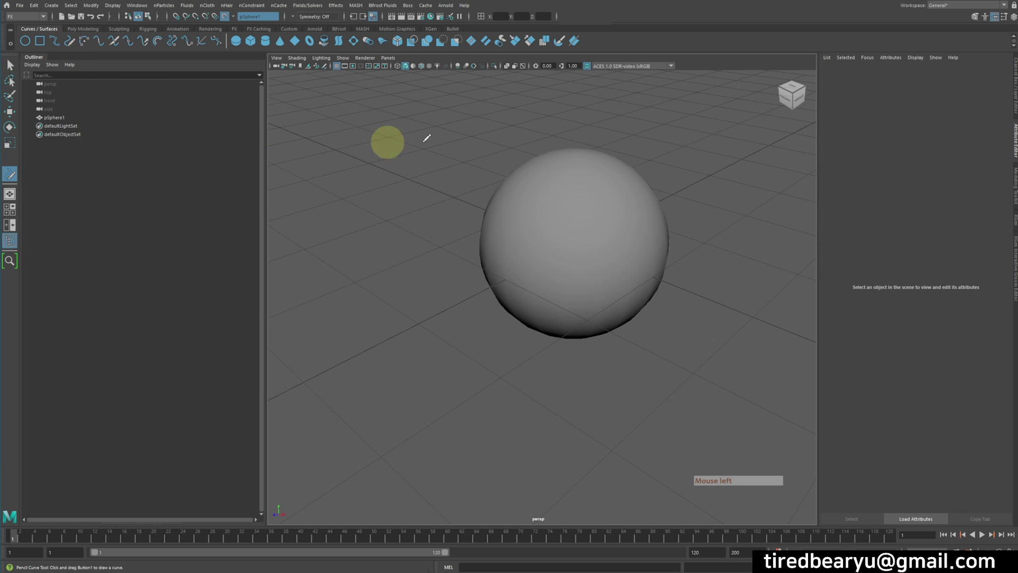
left_click_drag(411, 132, 471, 170, "alt")
left_click_drag(588, 180, 642, 291)
mouse_move(671, 494)
left_mouse_down("alt")
mouse_move(737, 313)
mouse_move(737, 325)
left_mouse_up("alt")
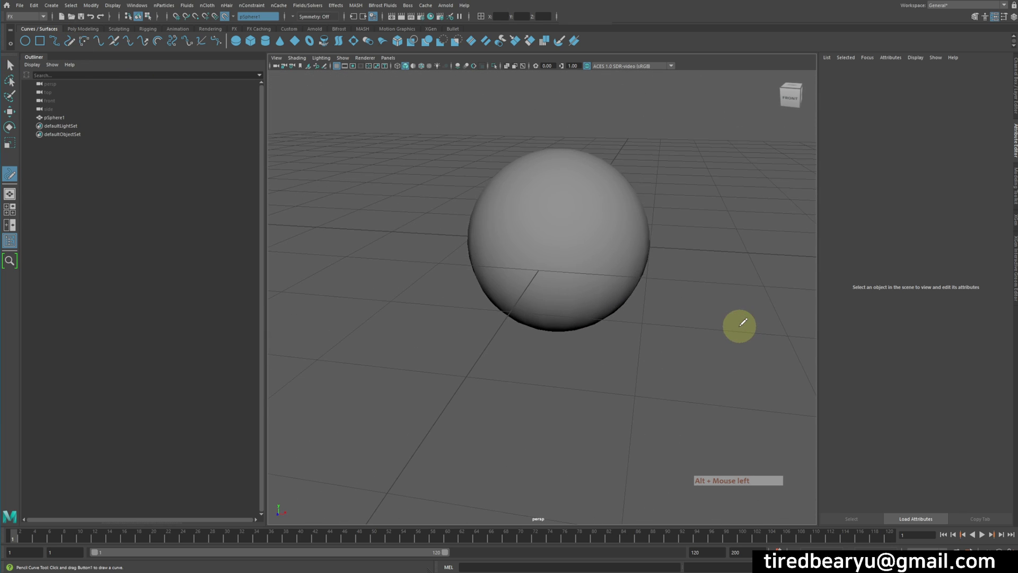
Step: Display the scene in wireframe and draw a first EP curve running down the surface of the live sphere
key("4")
key("w")
left_click(53, 41)
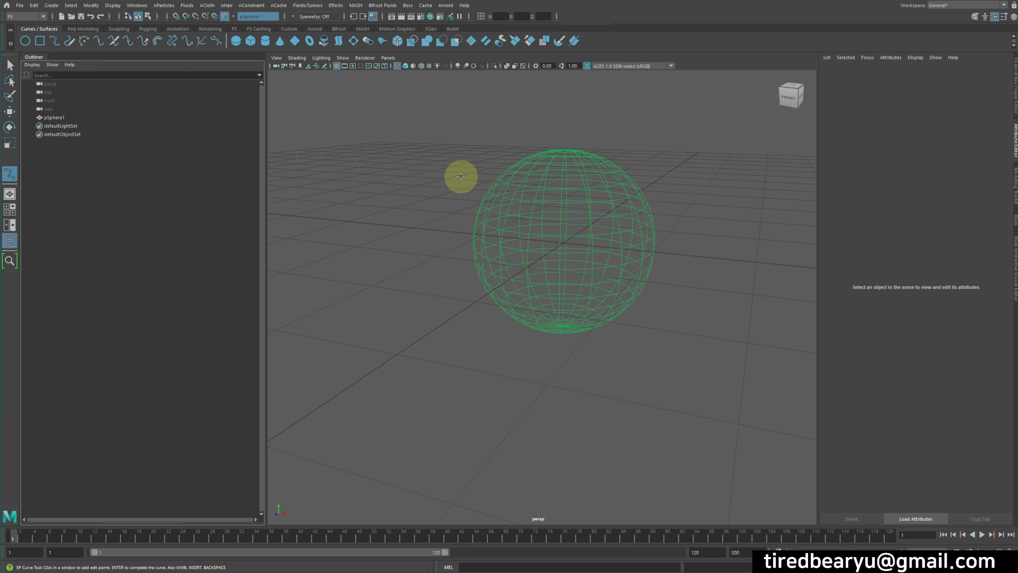
left_click_drag(580, 159, 563, 175, "alt")
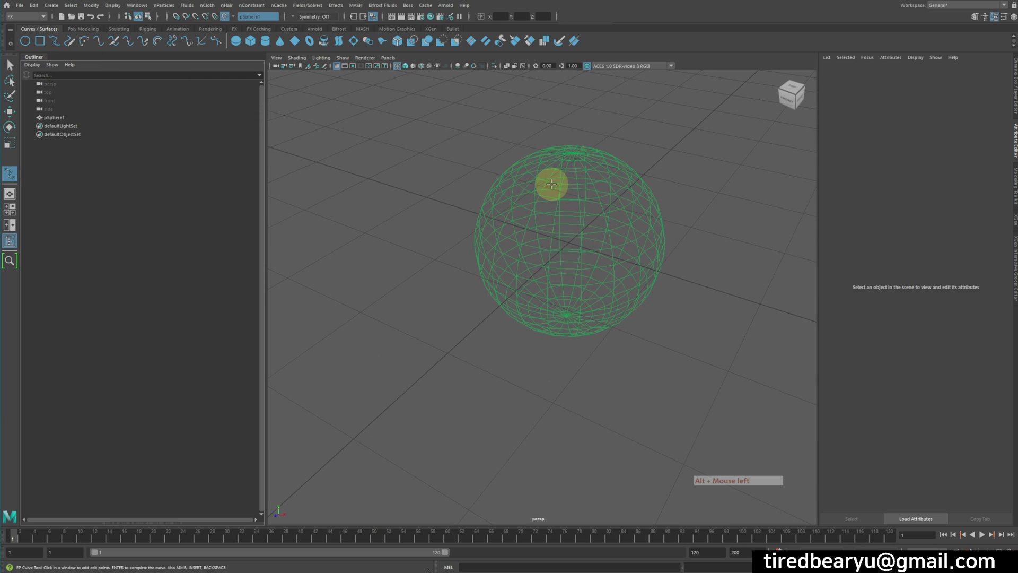
left_click(551, 185)
left_click(539, 208)
left_click(548, 232)
left_click(536, 282)
left_click(594, 316)
mouse_move(594, 316)
left_mouse_down("alt")
mouse_move(544, 291)
mouse_move(564, 313)
mouse_move(596, 318)
left_mouse_up("alt")
key("y")
Step: Draw a second and a third EP curve down the sphere's surface beside the first one
left_click(569, 192)
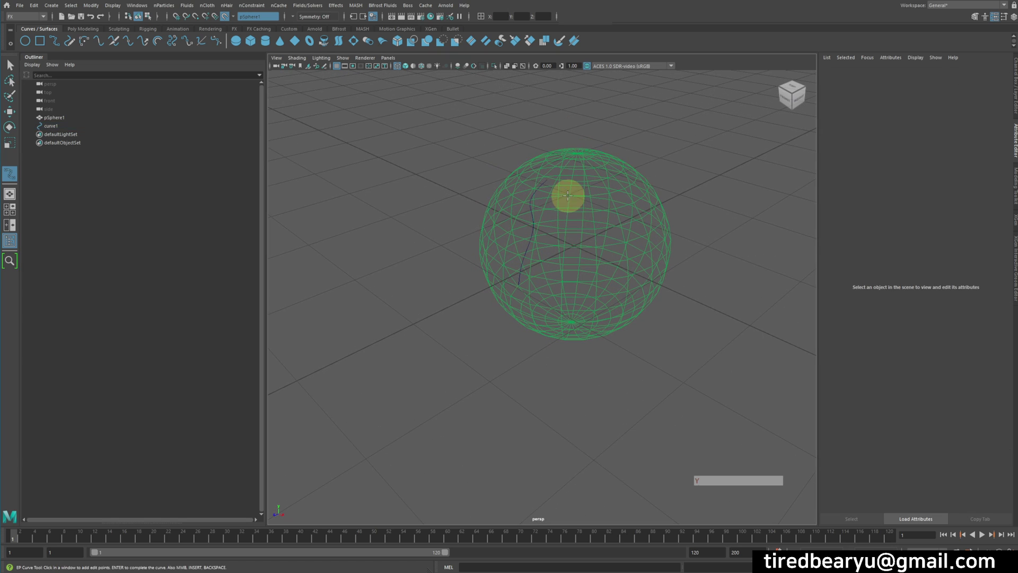
left_click(560, 267)
left_click(582, 311)
key("y")
left_click(610, 187)
left_click(620, 234)
left_click(617, 262)
left_click(613, 286)
left_click(628, 313)
left_click_drag(679, 302, 623, 291, "alt")
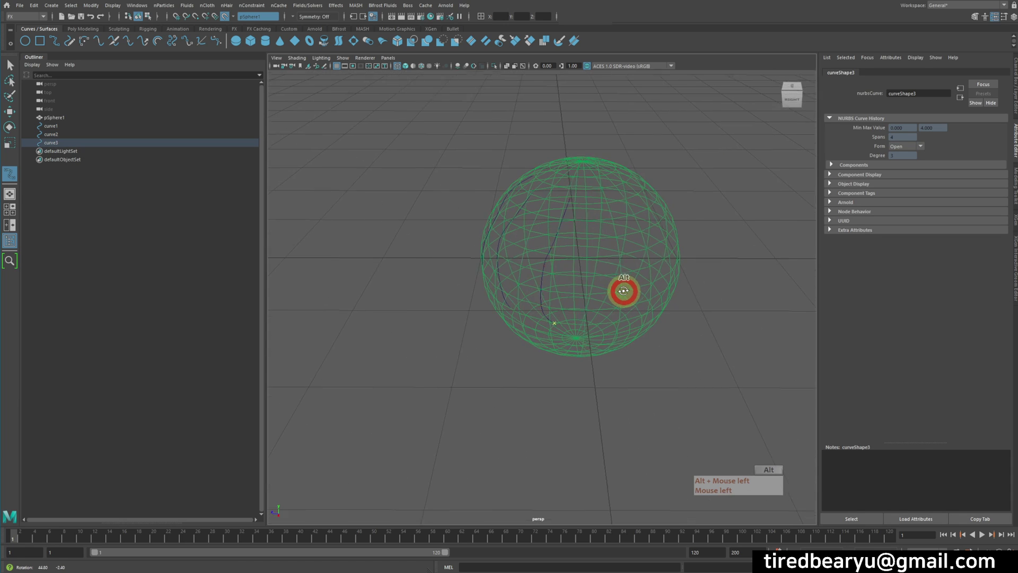
Step: Draw a fourth and a fifth EP curve further around the live sphere
key("y")
left_click(603, 196)
left_click(602, 243)
left_click(600, 262)
left_click(585, 297)
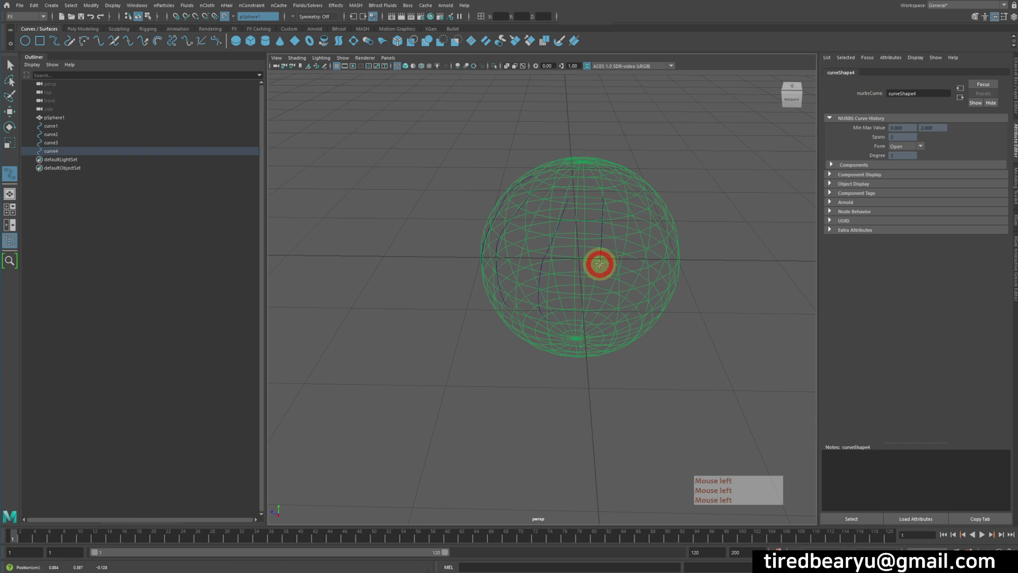
left_click_drag(639, 334, 605, 343, "alt")
key("y")
left_click(561, 224)
left_click(548, 295)
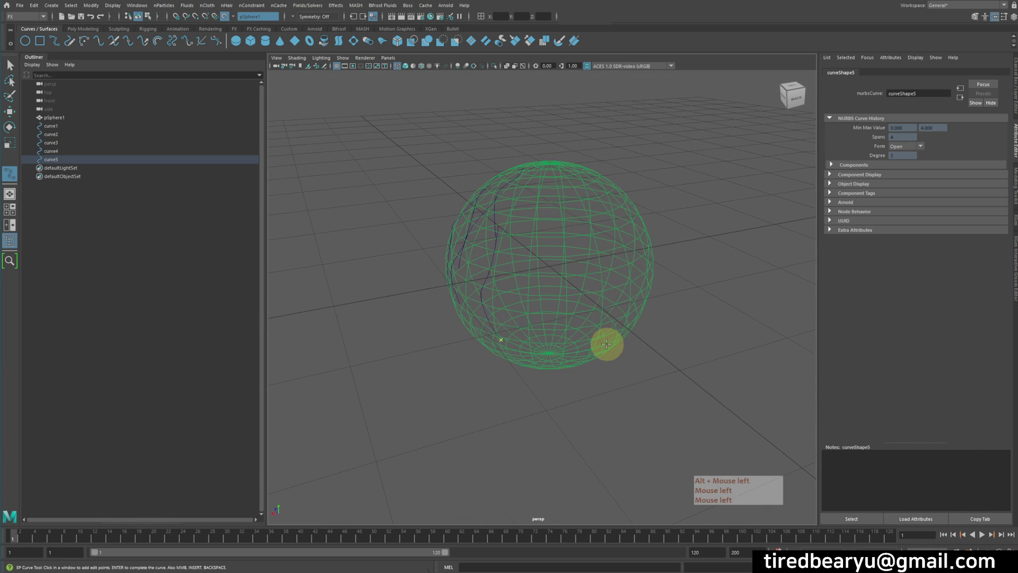
Step: Add a sixth and a seventh downward EP curve on the next uncovered part of the sphere
key("y")
left_click(536, 213)
left_click(530, 300)
key("y")
left_click(573, 200)
left_click_drag(575, 311, 595, 318, "alt")
key("y")
Step: Draw an eighth EP curve down the sphere's surface and complete it
left_click(510, 214)
left_click(514, 256)
left_click(517, 285)
left_click(516, 311)
left_click_drag(637, 330, 572, 325, "alt")
key("y")
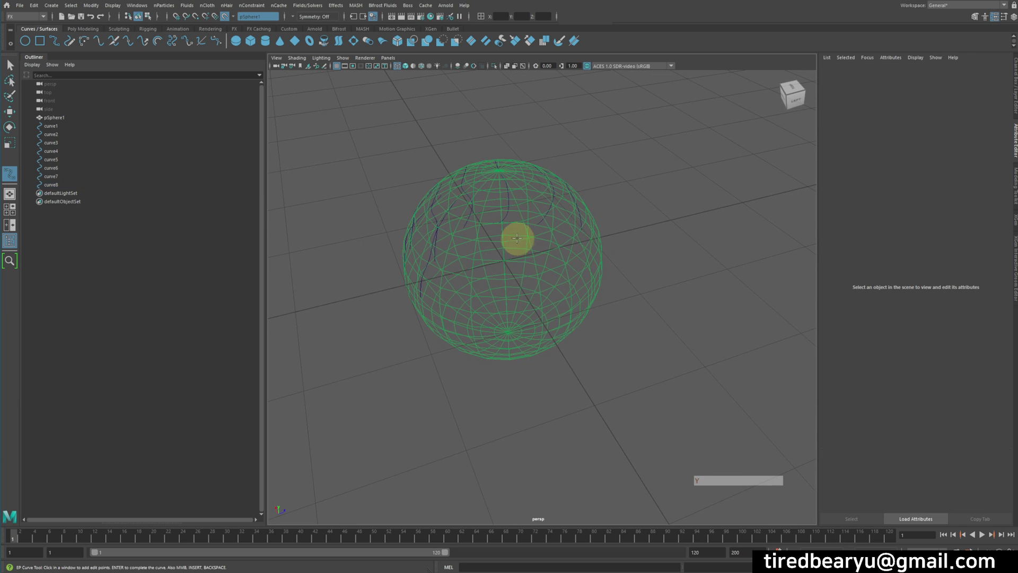
Step: Draw a ninth and a tenth wavy EP curve side by side down the sphere
left_click(477, 215)
left_click(480, 253)
left_click(476, 276)
left_click(470, 297)
left_click(474, 317)
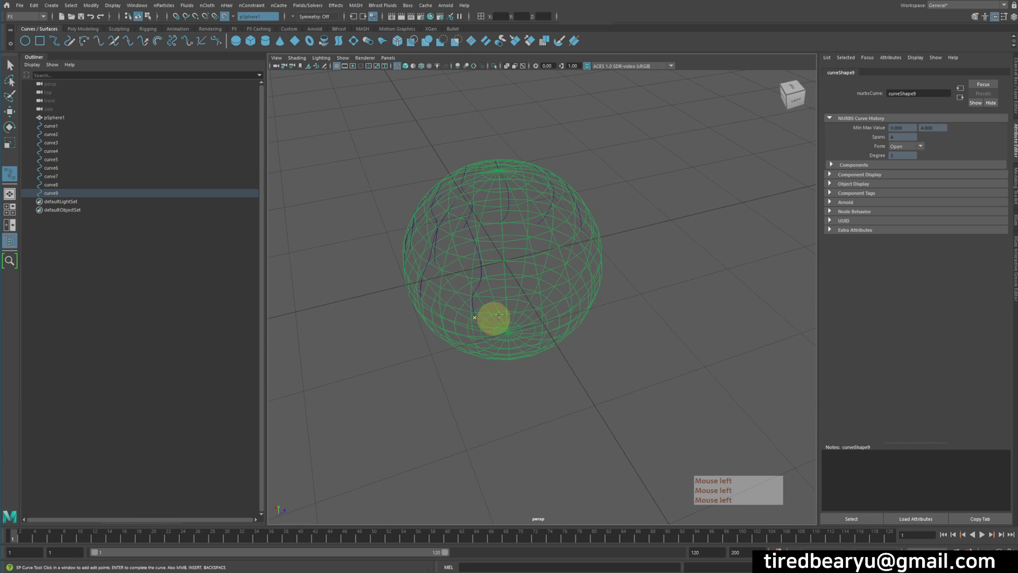
key("y")
left_click(494, 220)
left_click(513, 247)
left_click(516, 274)
left_click(524, 314)
key("y")
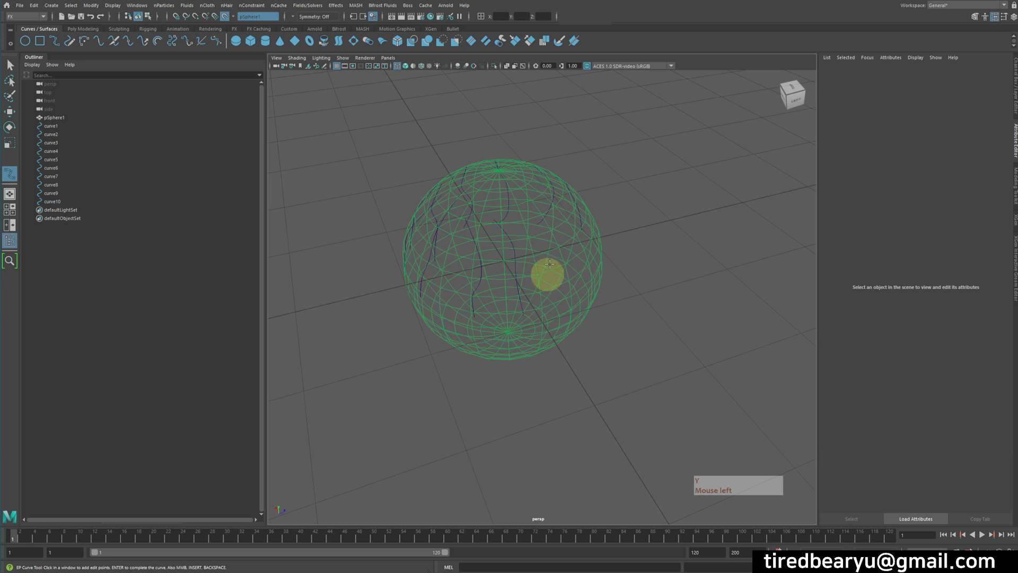
Step: Draw an eleventh and a twelfth EP curve to continue the ring of curves around the sphere
left_click(546, 211)
left_click(568, 266)
key("y")
left_click_drag(603, 313, 537, 231, "alt")
left_click(539, 182)
left_click(563, 255)
left_click(591, 287)
left_click_drag(590, 286, 555, 209, "alt")
key("t")
left_click(556, 208)
left_click(566, 244)
left_click(568, 268)
left_click(573, 222)
left_click(568, 278)
key("y")
left_click_drag(584, 282, 582, 284, "alt")
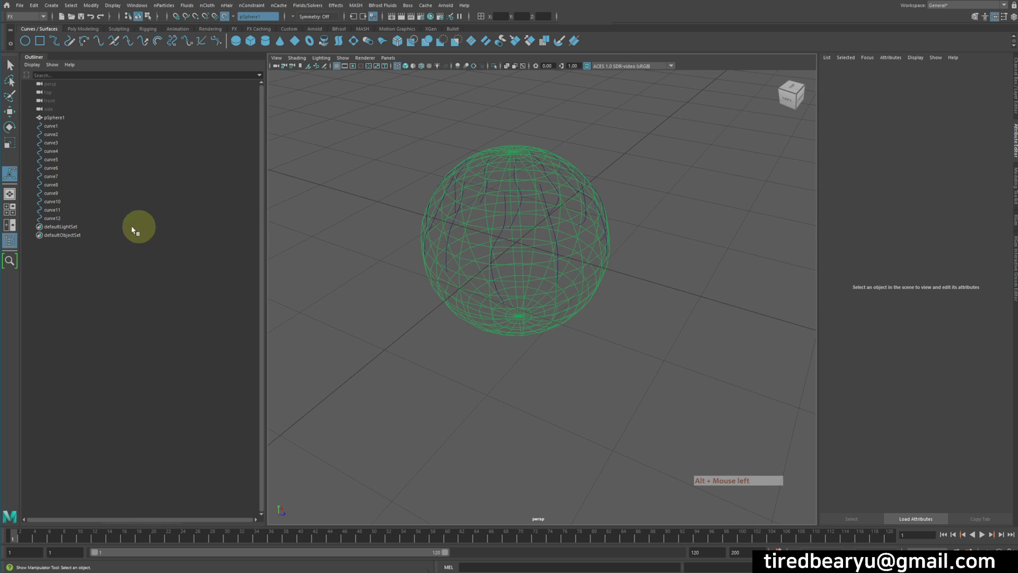
Step: Select all twelve curves on the sphere and activate the Move tool
left_click_drag(546, 211, 575, 214, "alt")
left_click_drag(295, 133, 691, 325)
left_click_drag(481, 346, 689, 331, "alt")
key("w")
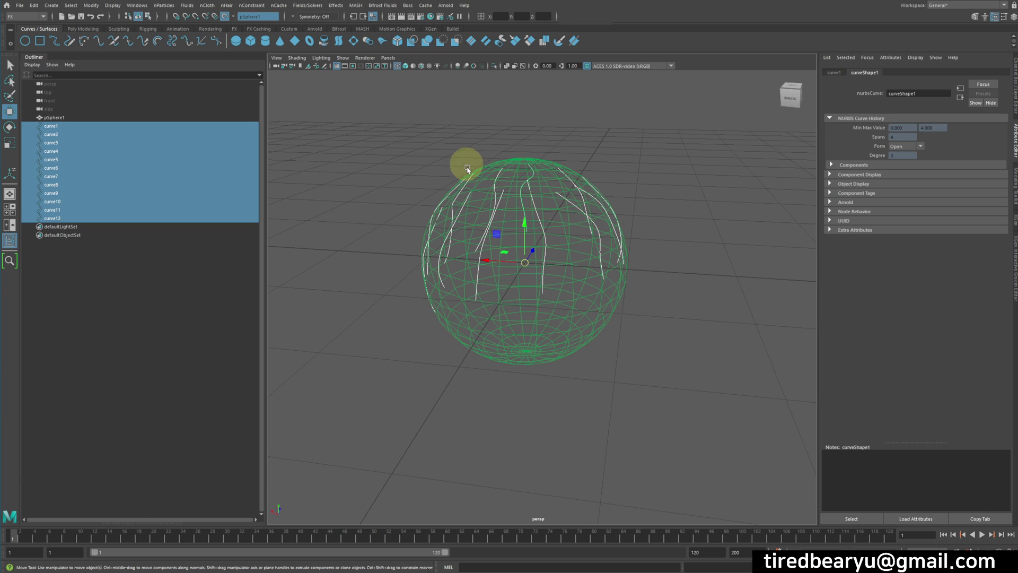
Step: Turn off the sphere's live surface state and keep the twelve curves selected
left_click(225, 17)
left_click(686, 266)
left_click_drag(686, 266, 768, 317, "alt")
left_click_drag(624, 318, 694, 315, "alt")
left_click(581, 318, "shift")
mouse_move(705, 373)
left_mouse_down("alt")
mouse_move(653, 413)
mouse_move(698, 380)
left_mouse_up("alt")
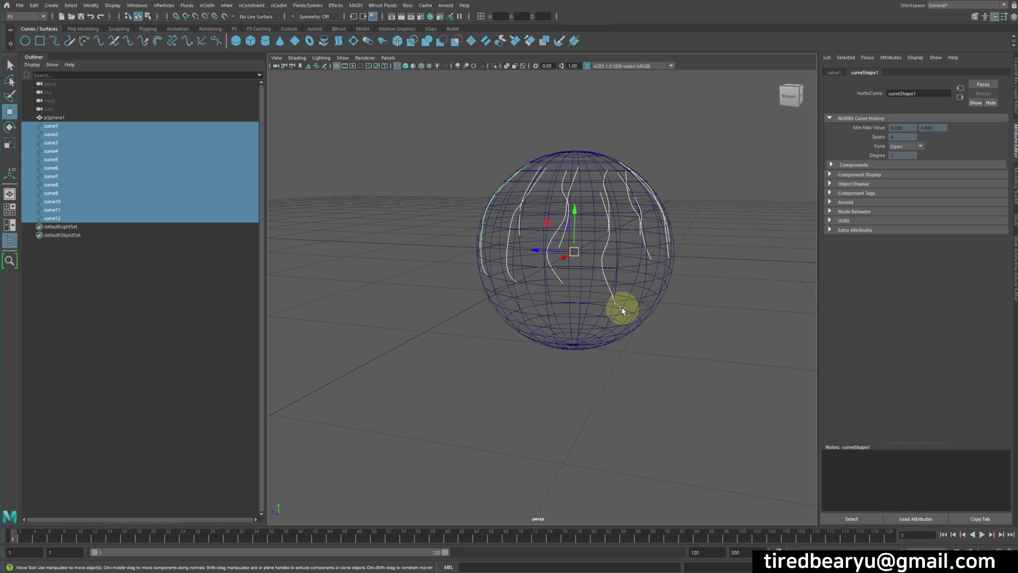
Step: Convert the curve selection to the first CV of each of the twelve curves
left_click(93, 8)
mouse_move(68, 11)
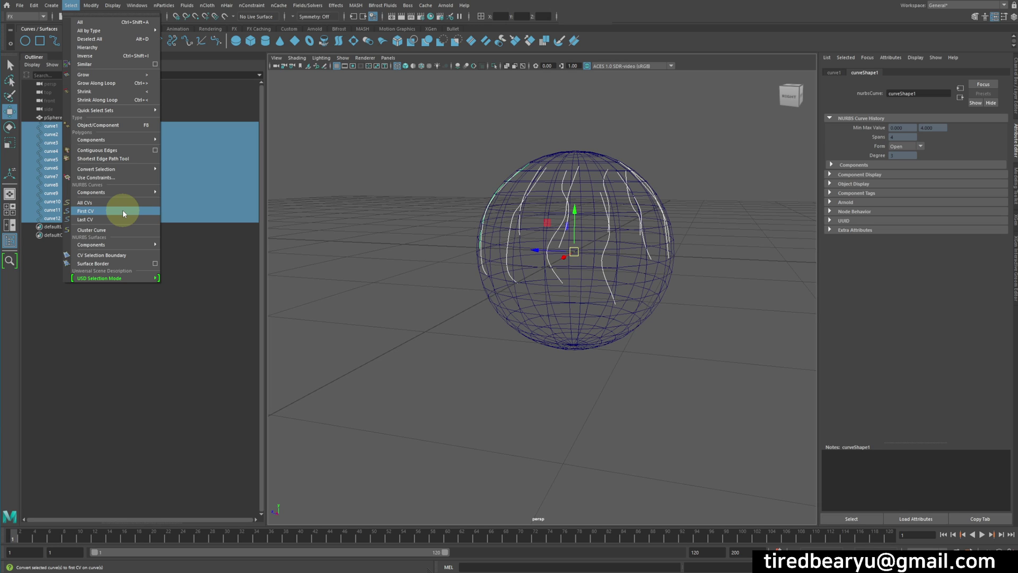
left_click(100, 212)
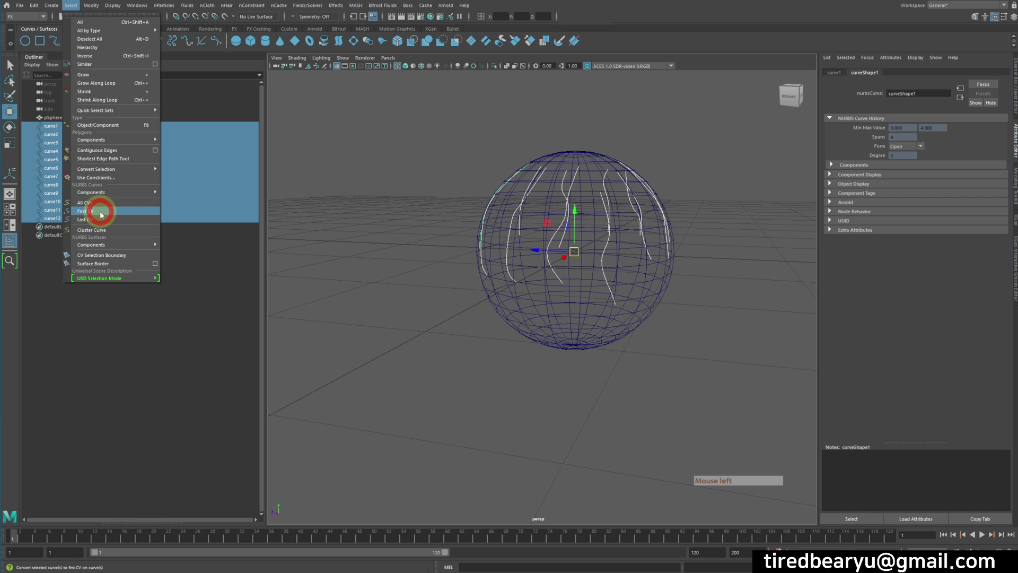
left_click_drag(605, 261, 639, 265, "alt")
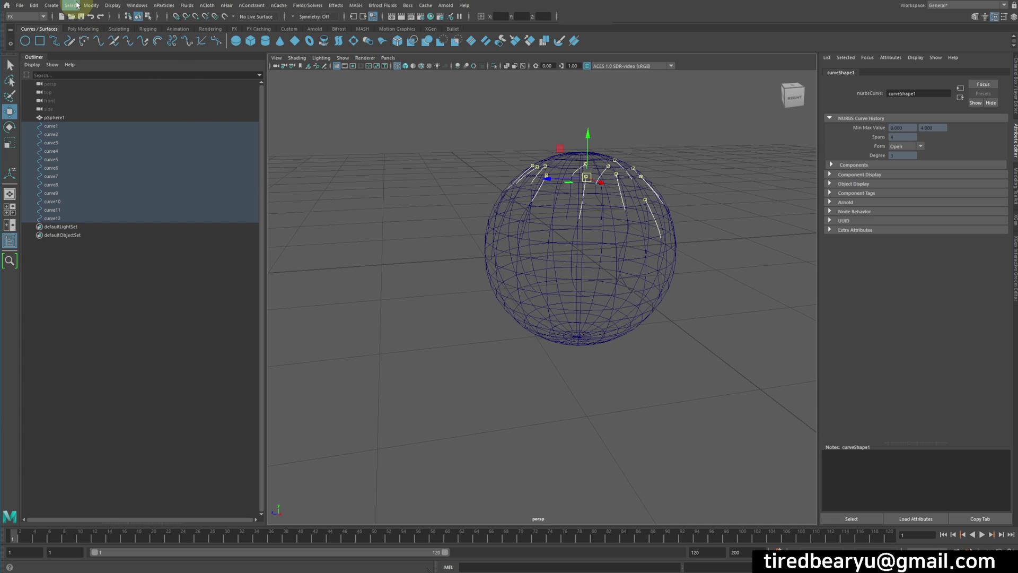
left_click(91, 5)
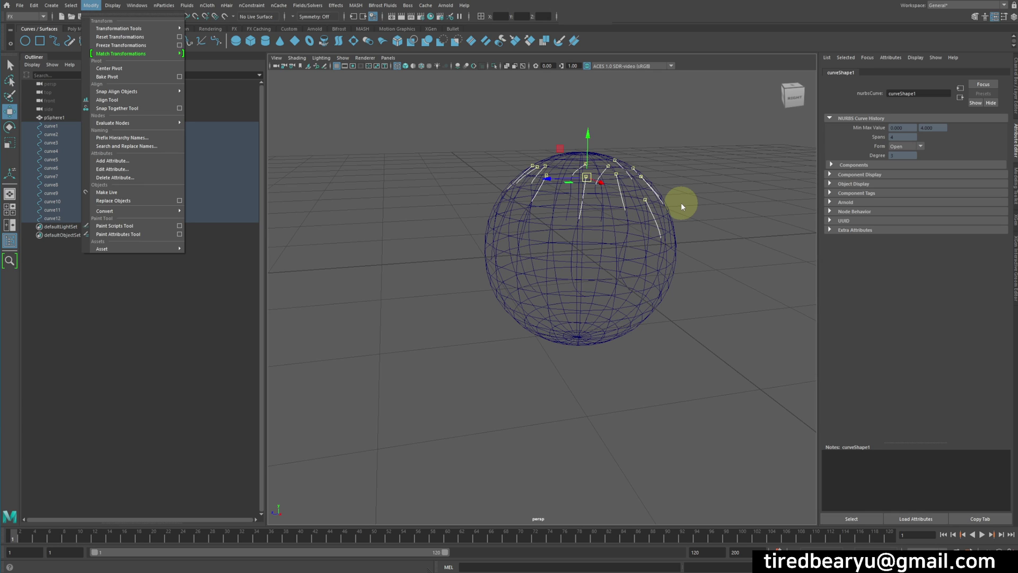
left_click_drag(681, 202, 659, 222, "alt")
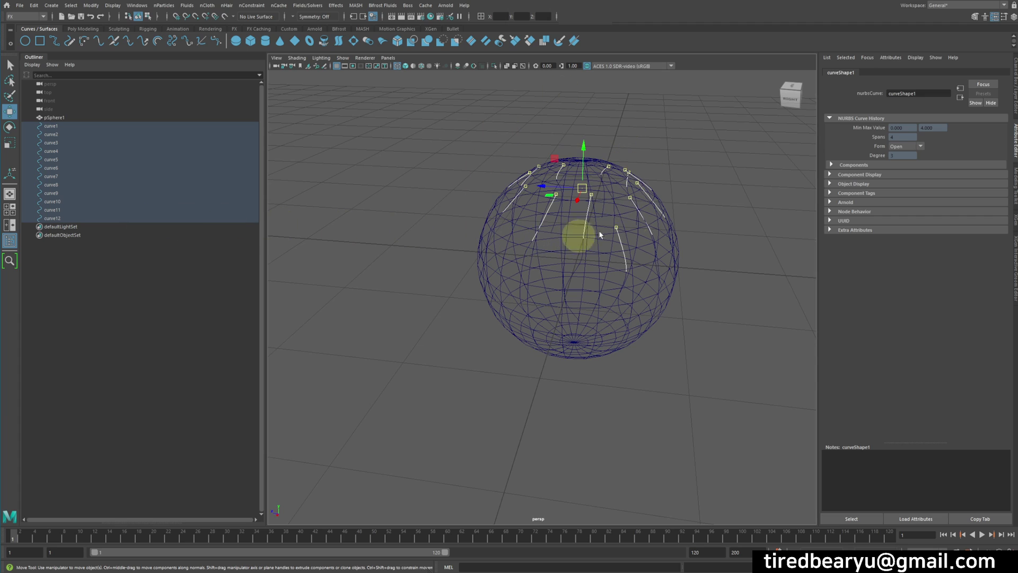
left_click(114, 6)
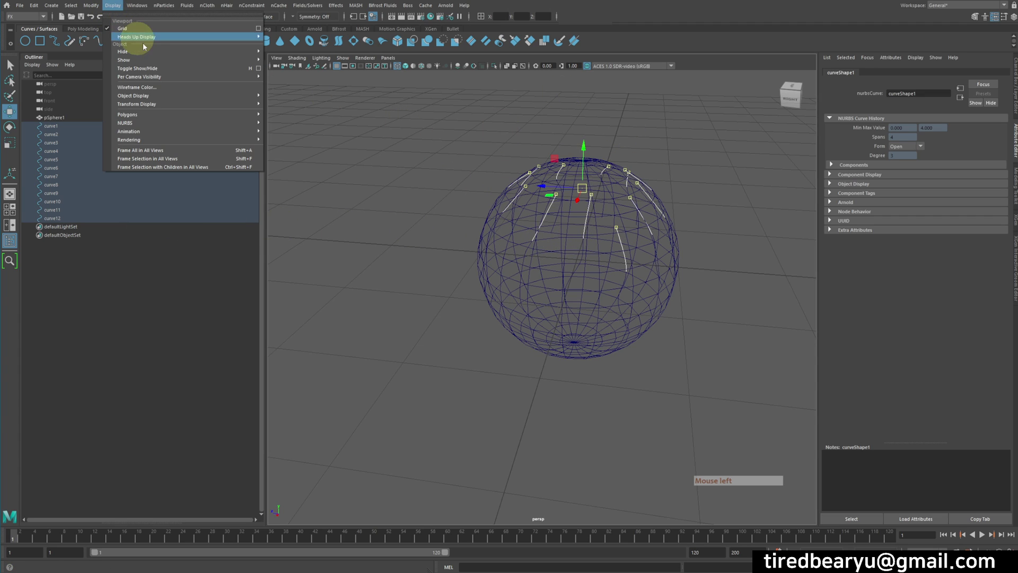
mouse_move(91, 5)
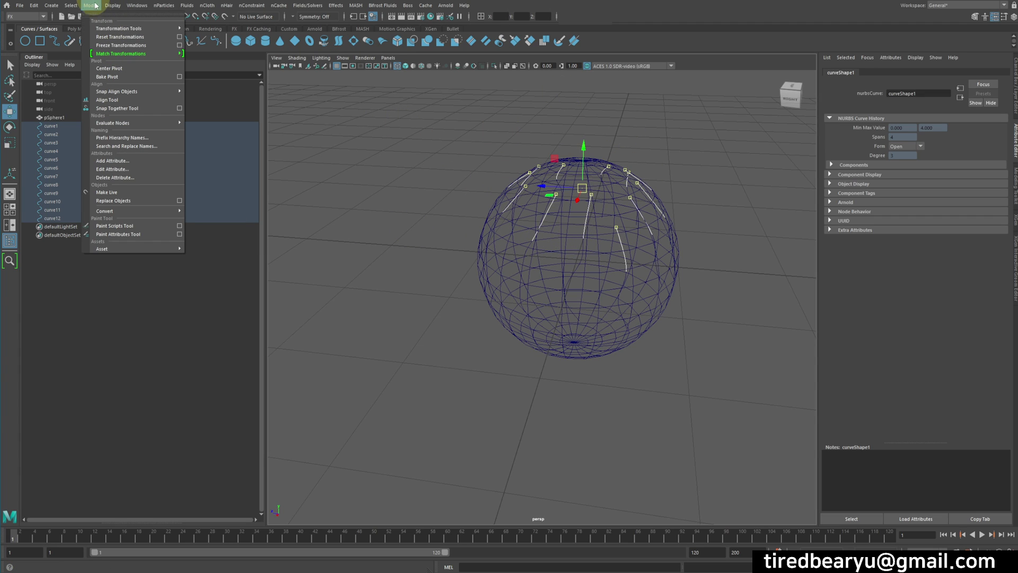
Step: Center the pivots on the selected first CVs, then select curve1 to check its pivot
left_click(128, 70)
left_click_drag(389, 113, 581, 126, "alt")
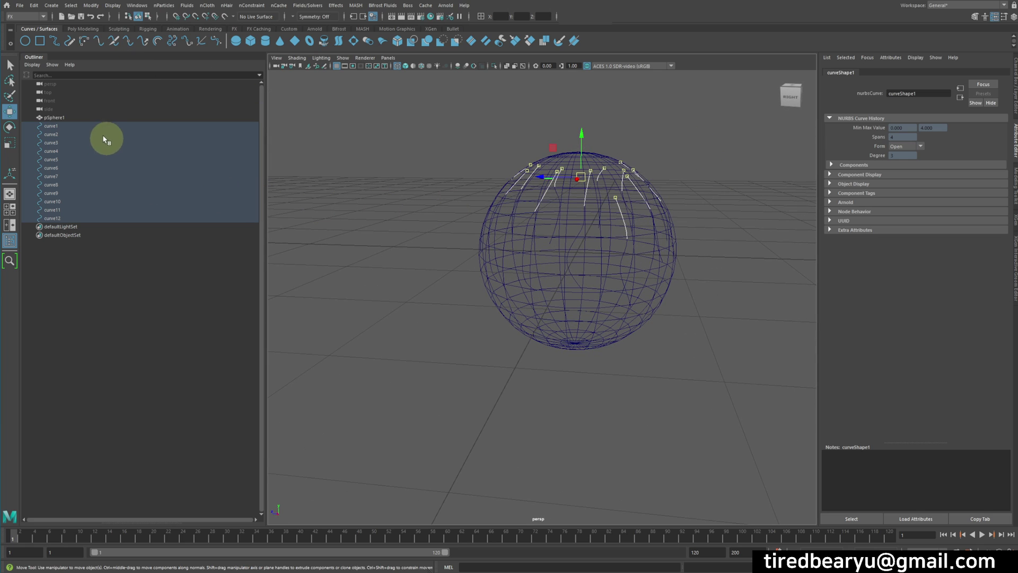
left_click(86, 127)
key("w")
left_click_drag(405, 212, 495, 246, "alt")
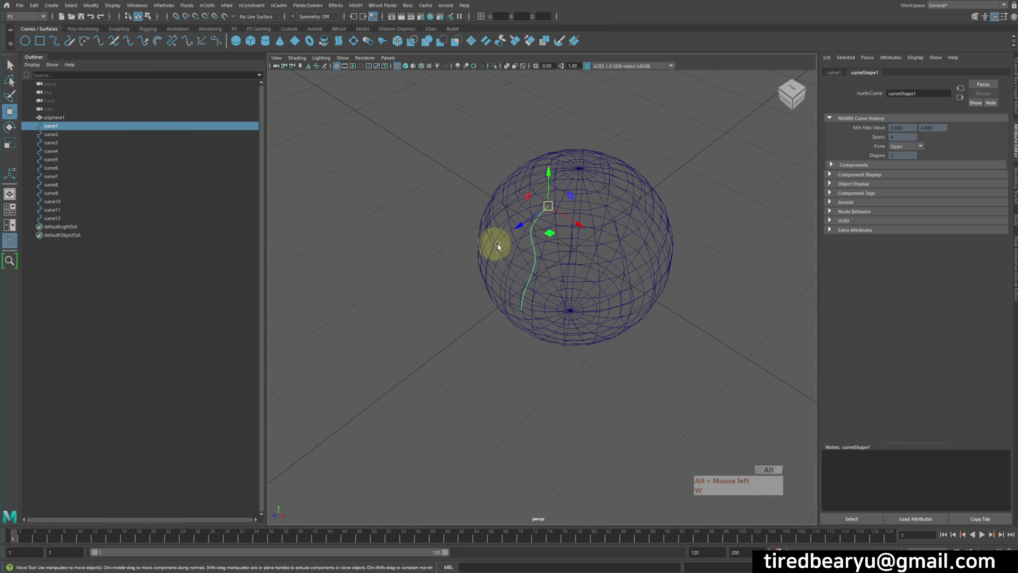
Step: Select curve2 through curve9 one after another to check where each curve's pivot sits
left_click(50, 134)
left_click(55, 151)
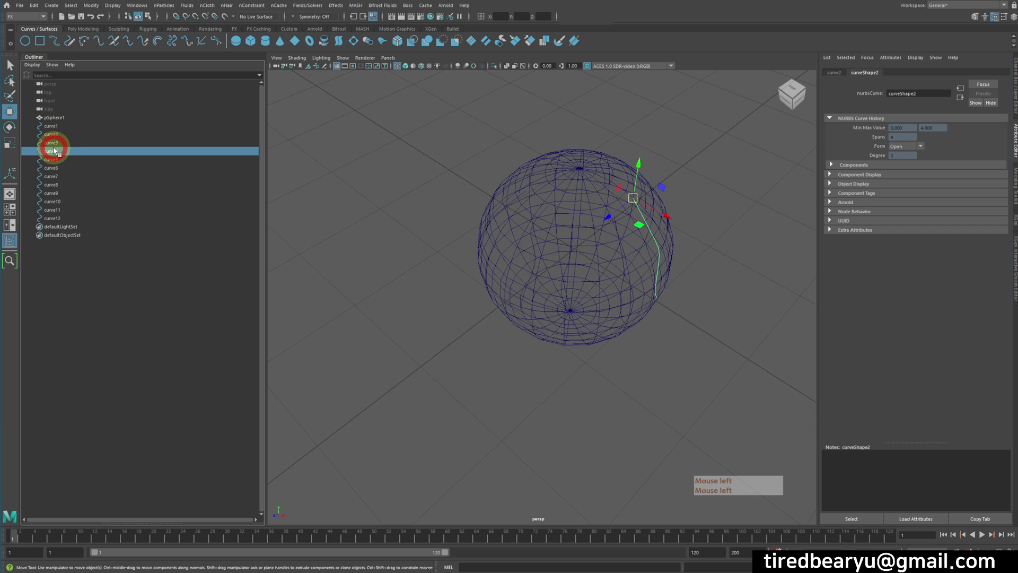
left_click(63, 159)
left_click(66, 168)
left_click_drag(502, 207, 427, 185, "alt")
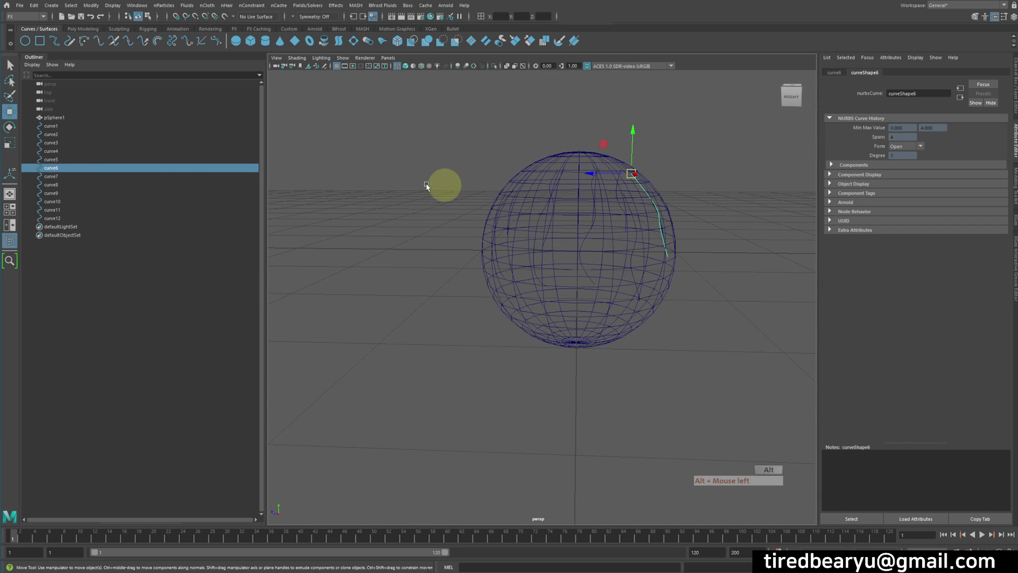
left_click(95, 177)
left_click(85, 184)
left_click(100, 193)
left_click_drag(551, 257, 535, 258, "alt")
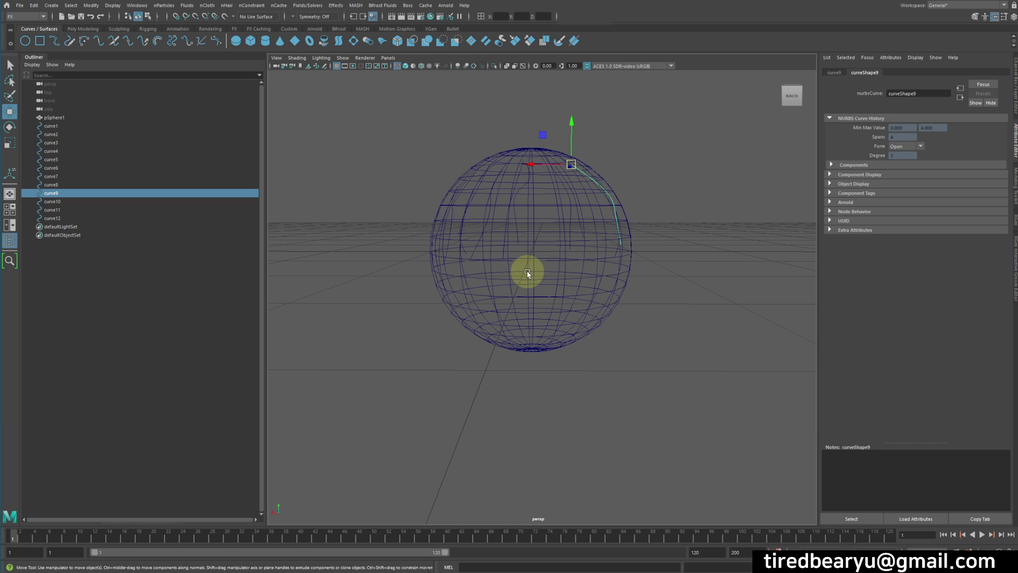
Step: Switch curve9 to control vertex selection and select its upper group of CVs
left_click_drag(635, 233, 631, 246, "alt")
right_click_drag(712, 183, 674, 181)
left_click_drag(538, 169, 632, 243)
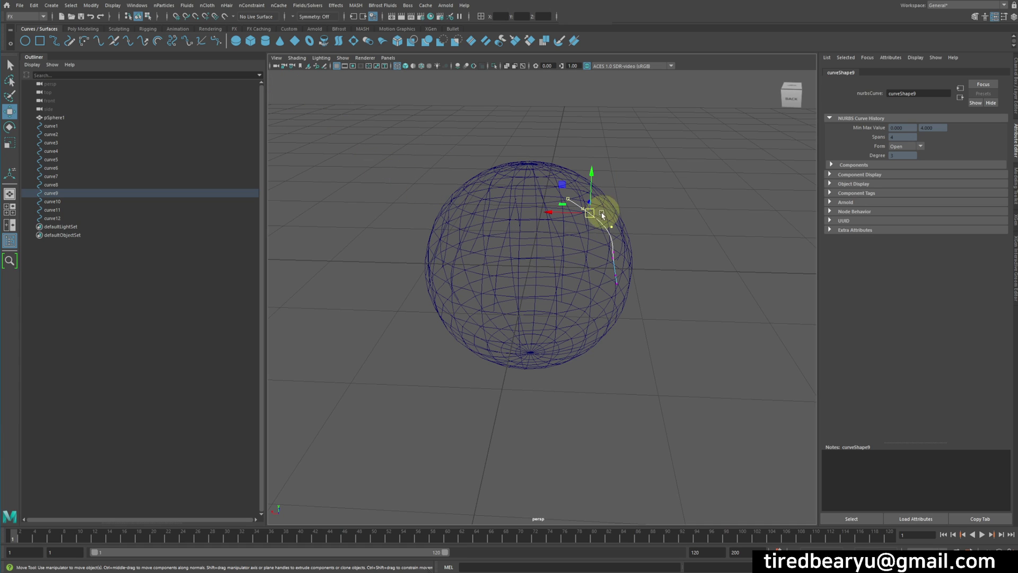
left_click_drag(581, 219, 580, 227, "alt")
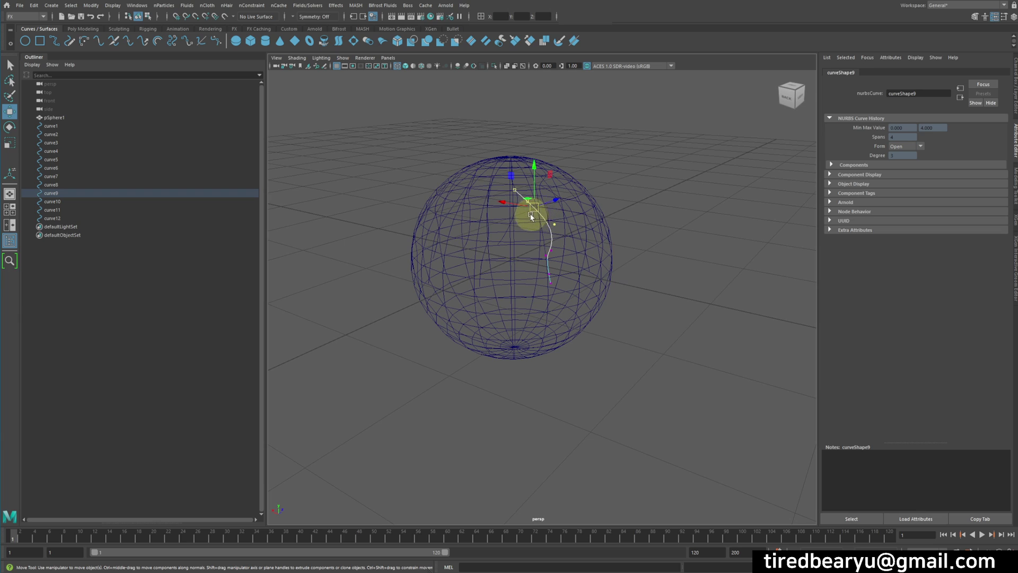
left_click_drag(530, 215, 627, 144, "alt")
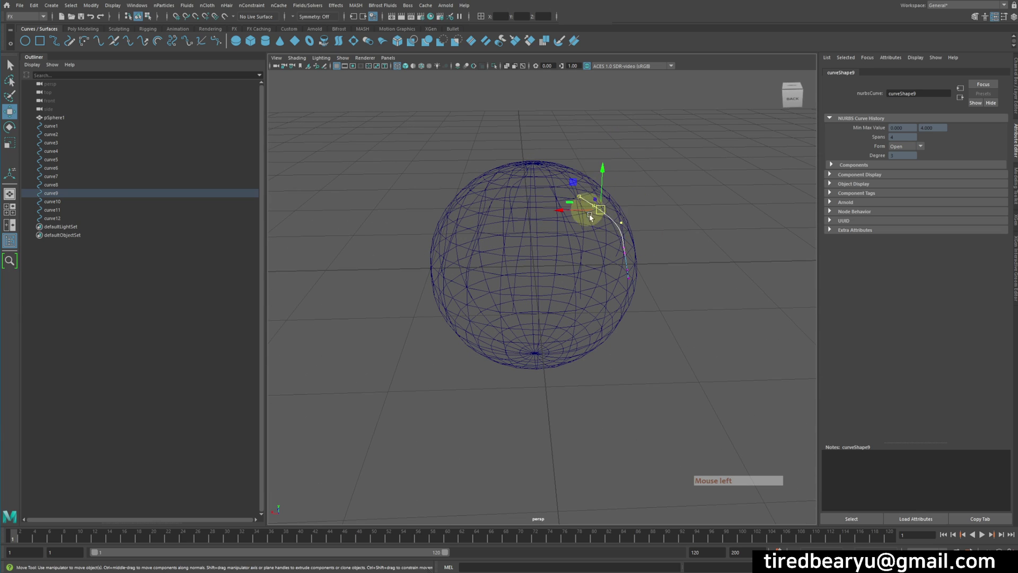
Step: Switch curve9 back to object selection to check its pivot, then undo back to the CV selection
key("w")
right_click_drag(691, 229, 713, 222)
left_click(631, 218)
left_click(630, 218)
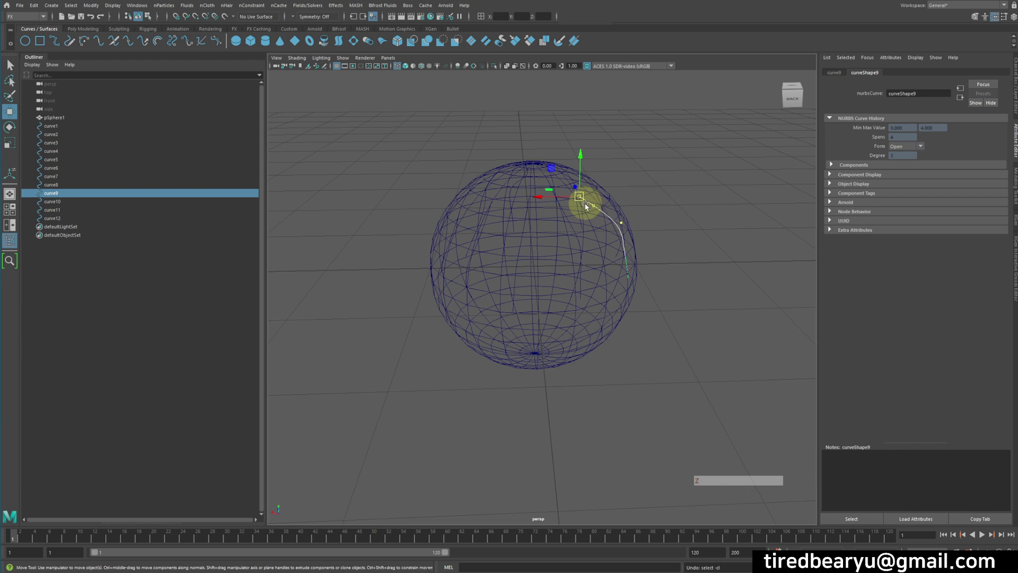
key("z")
key("z")
key("z")
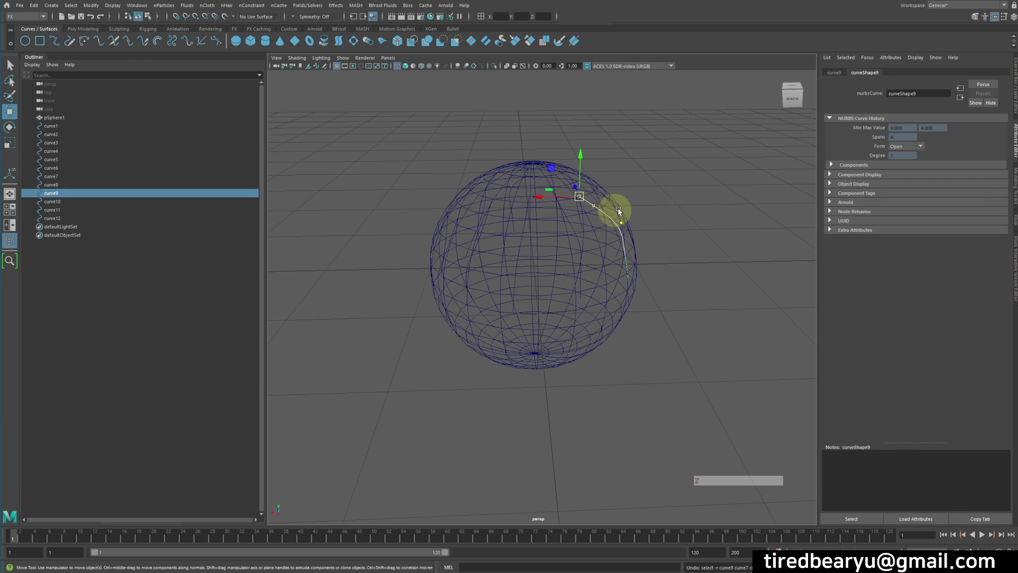
Step: Center curve9's pivot on the selected group of upper CVs and reselect the curve to check it
left_click(90, 6)
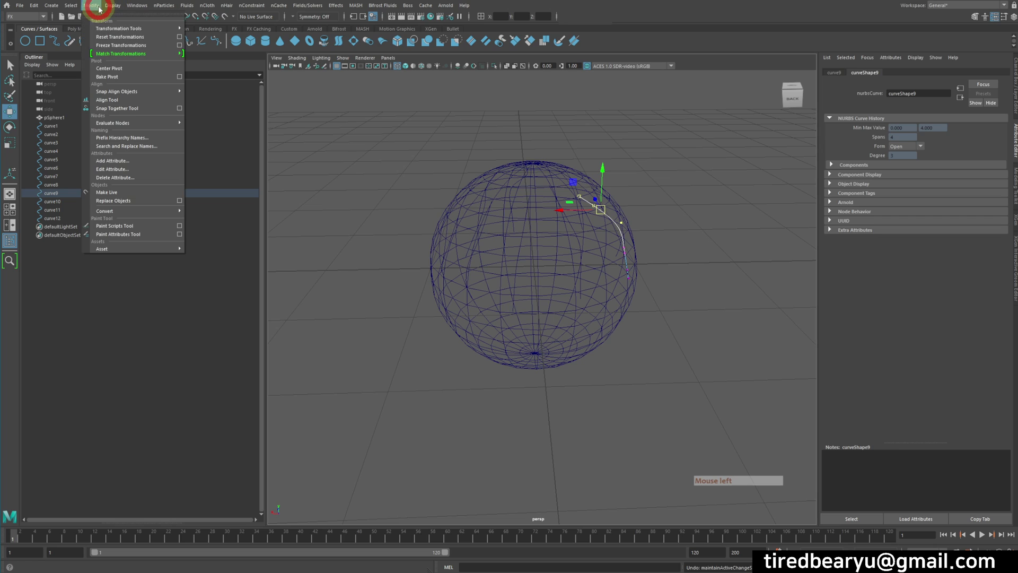
left_click(130, 69)
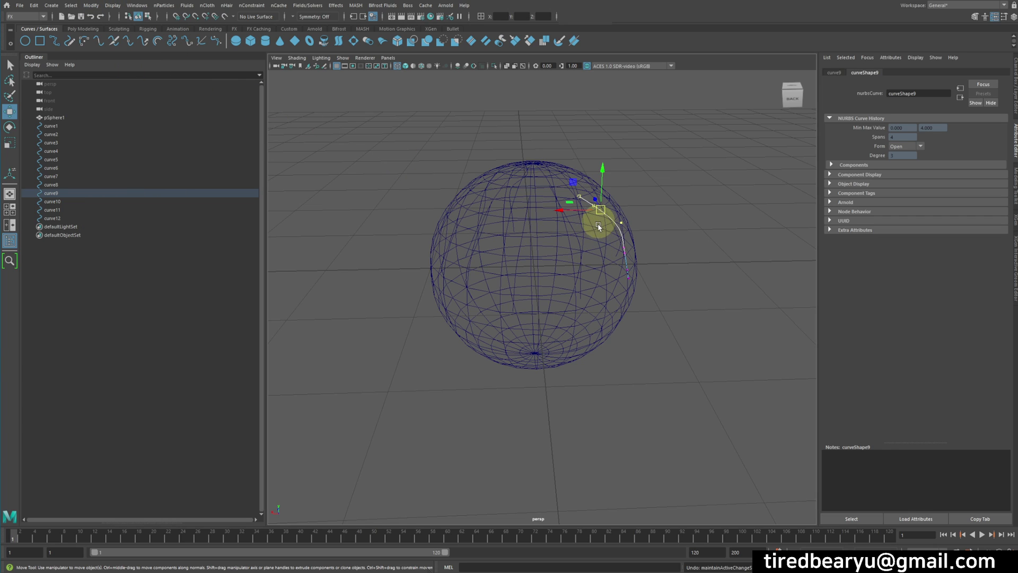
left_click(58, 194)
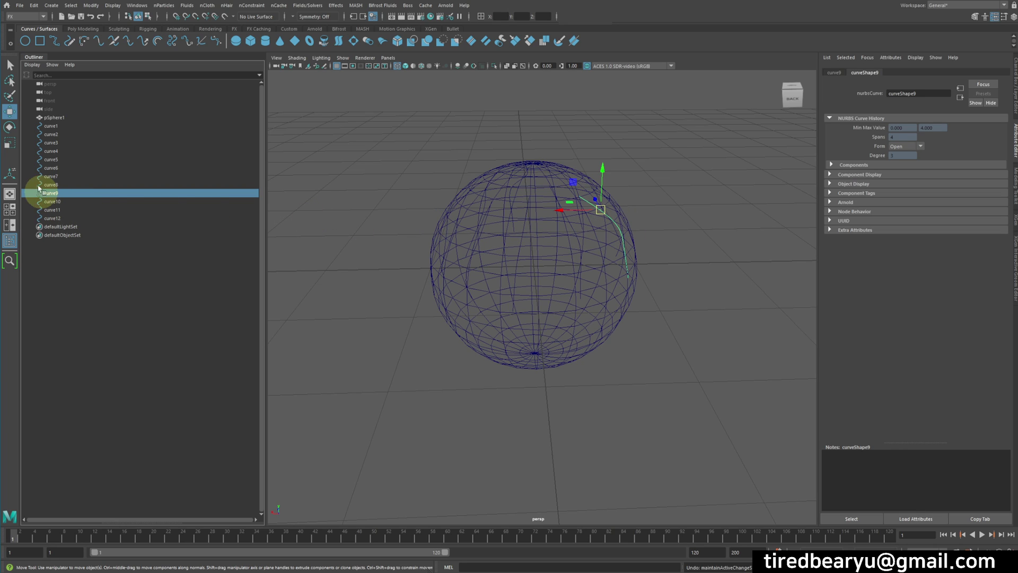
left_click_drag(59, 126, 64, 182)
key("ctrl+z")
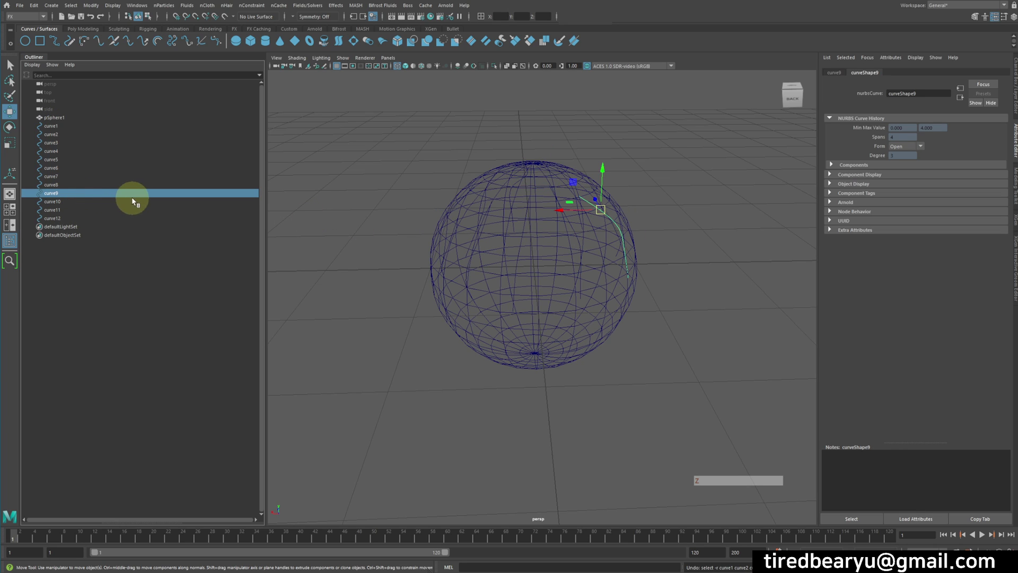
Step: Select only the first CV of curve9 and center the curve's pivot on it
right_click_drag(747, 125, 703, 125)
left_click_drag(560, 183, 583, 204)
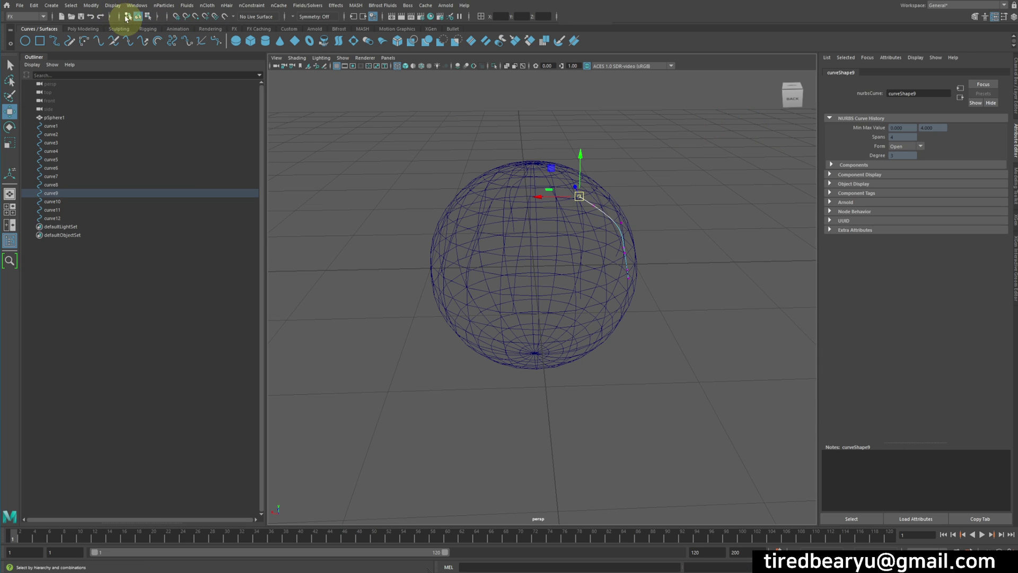
left_click(115, 5)
mouse_move(92, 6)
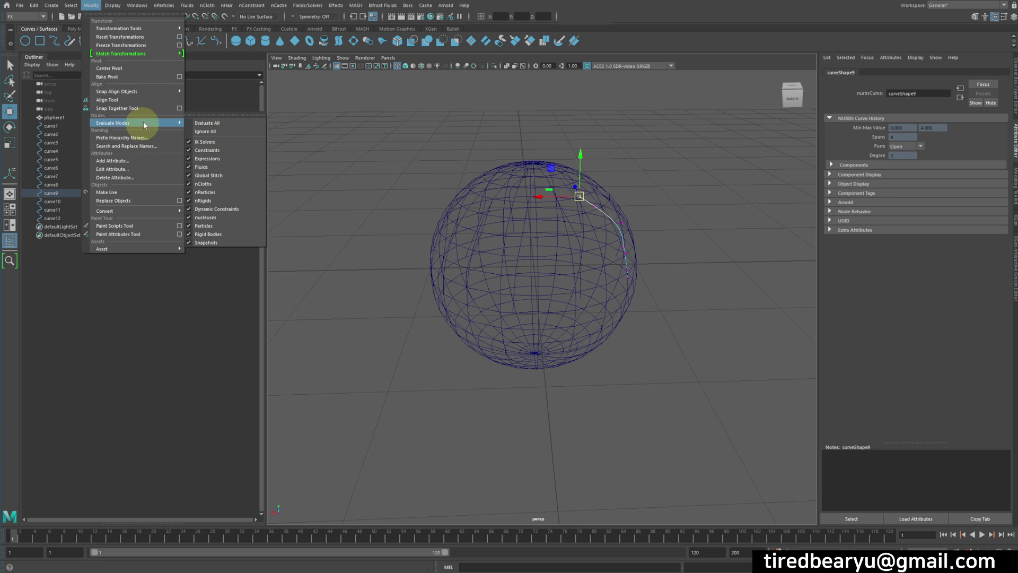
left_click(141, 69)
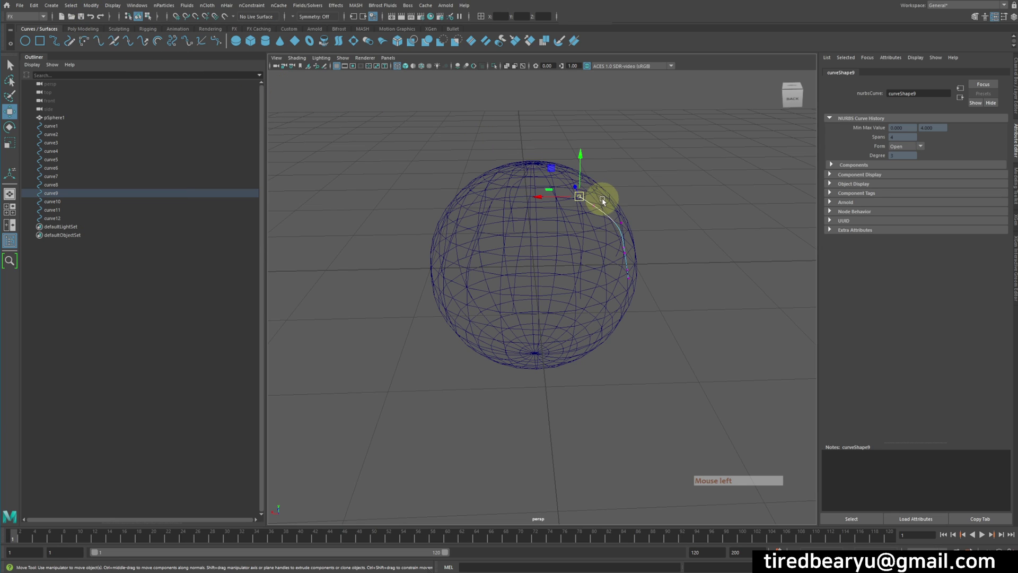
Step: Select the curves without the sphere and activate the Rotate tool to lift them off the surface
left_click_drag(84, 127, 158, 223)
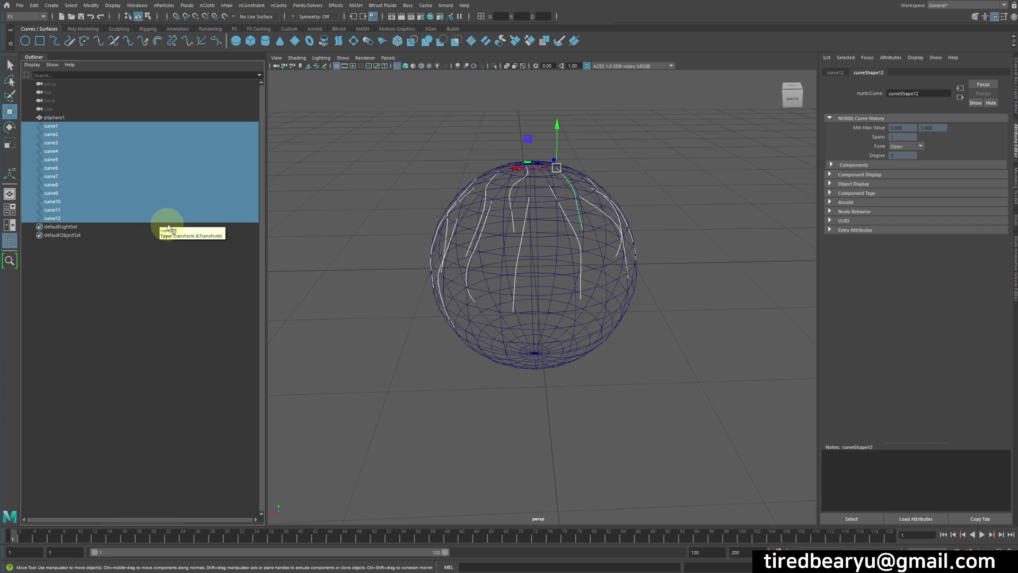
left_click_drag(616, 226, 629, 197, "alt")
left_click(603, 178)
left_click_drag(675, 255, 631, 355, "alt")
left_click(605, 325, "ctrl")
key("e")
left_click_drag(671, 309, 594, 240, "alt")
Step: Select the curves on another side, excluding the sphere, and rotate them outward from the surface
left_click_drag(416, 212, 531, 258)
left_click_drag(597, 269, 622, 345, "ctrl")
left_click_drag(529, 150, 594, 226)
key("q")
left_click_drag(565, 183, 631, 293)
left_click_drag(636, 282, 631, 262, "alt")
left_click_drag(587, 304, 575, 343, "ctrl")
key("e")
mouse_move(584, 266)
left_mouse_down()
mouse_move(549, 243)
mouse_move(577, 269)
mouse_move(562, 255)
mouse_move(647, 232)
mouse_move(591, 242)
mouse_move(659, 245)
left_mouse_up()
Step: Switch the viewport to shaded display and select all the curves around the sphere
key("5")
key("4")
left_click(654, 241)
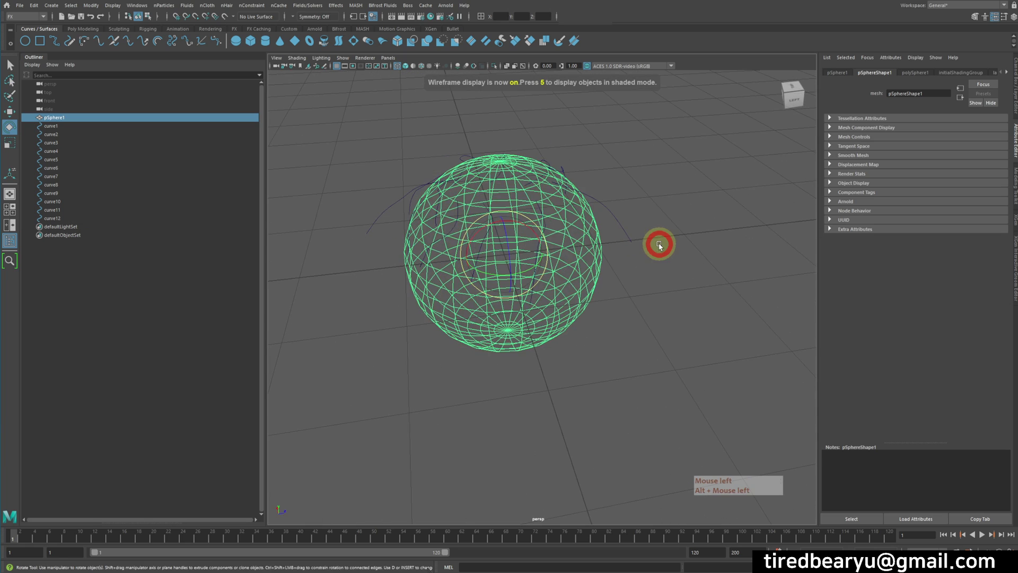
mouse_move(620, 368)
left_mouse_down("alt")
mouse_move(602, 357)
mouse_move(682, 357)
mouse_move(712, 325)
mouse_move(641, 343)
mouse_move(652, 340)
left_mouse_up("alt")
key("5")
left_click(670, 346)
left_click_drag(417, 154, 703, 343)
left_click_drag(675, 400, 647, 389, "alt")
Step: Select curve7 alone and rotate it outward from the sphere's surface
key("q")
left_click(576, 259)
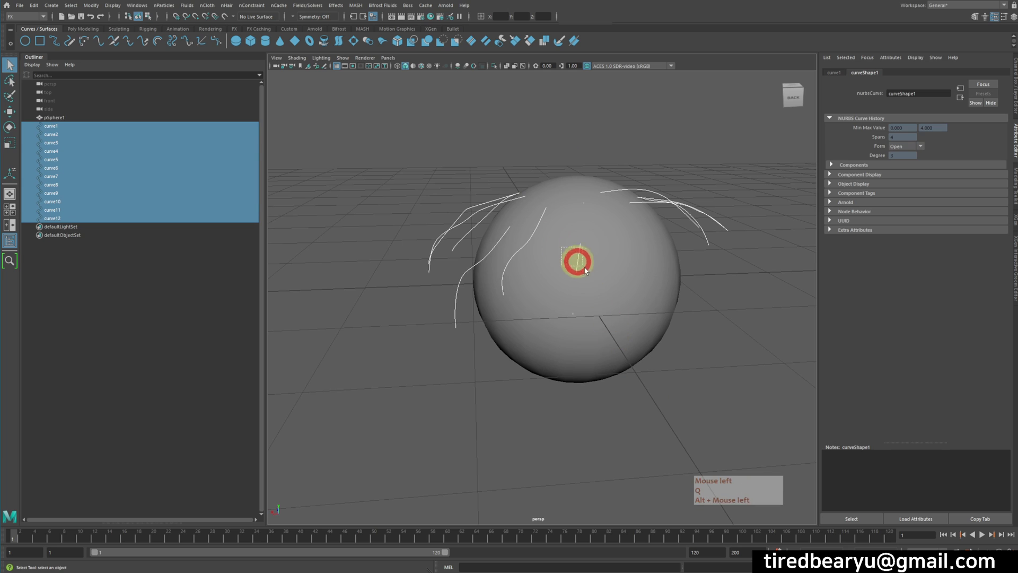
left_click_drag(662, 354, 689, 397, "alt")
key("e")
left_click_drag(630, 265, 682, 280, "alt")
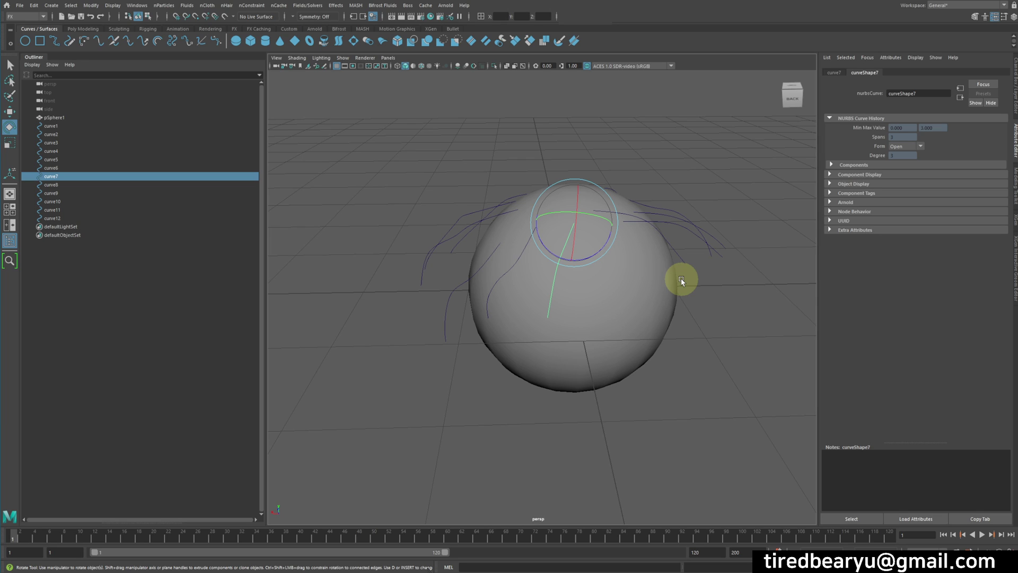
Step: Select the sphere and create an XGen description of splines, generated randomly across the surface and controlled by placing and shaping guides
left_click(663, 313)
left_click(715, 324)
left_click(648, 322)
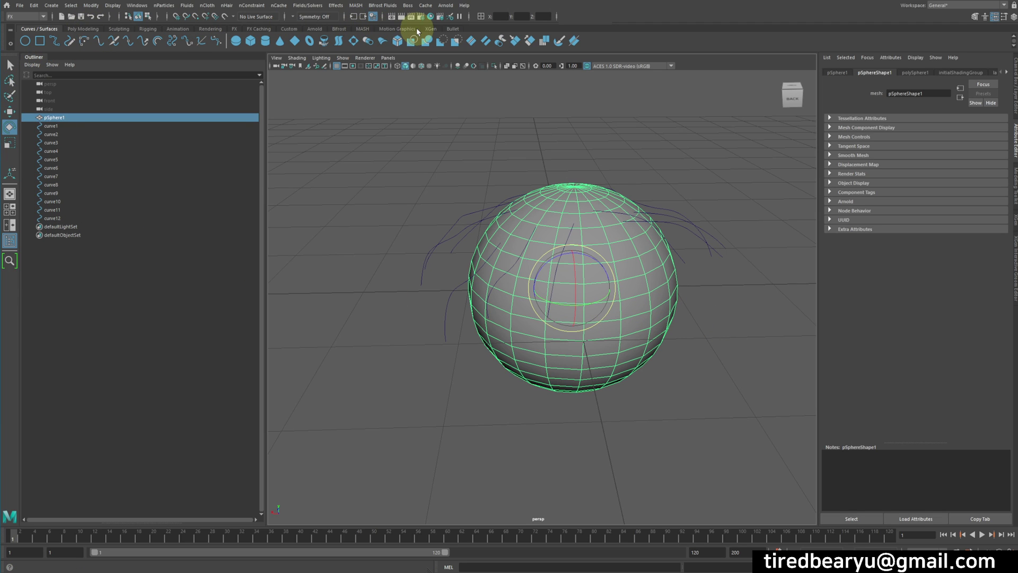
left_click(431, 29)
left_click(26, 42)
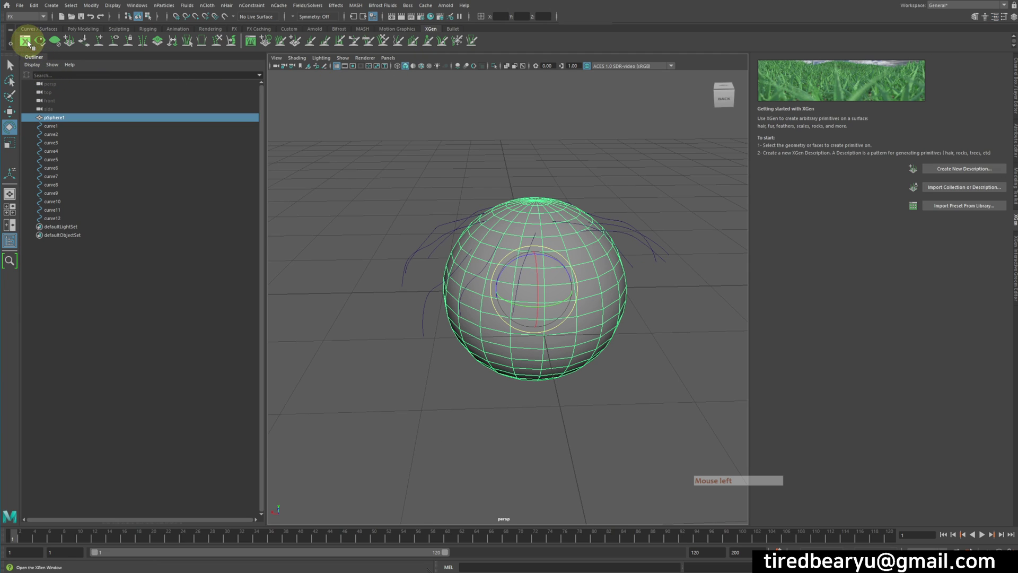
left_click(983, 171)
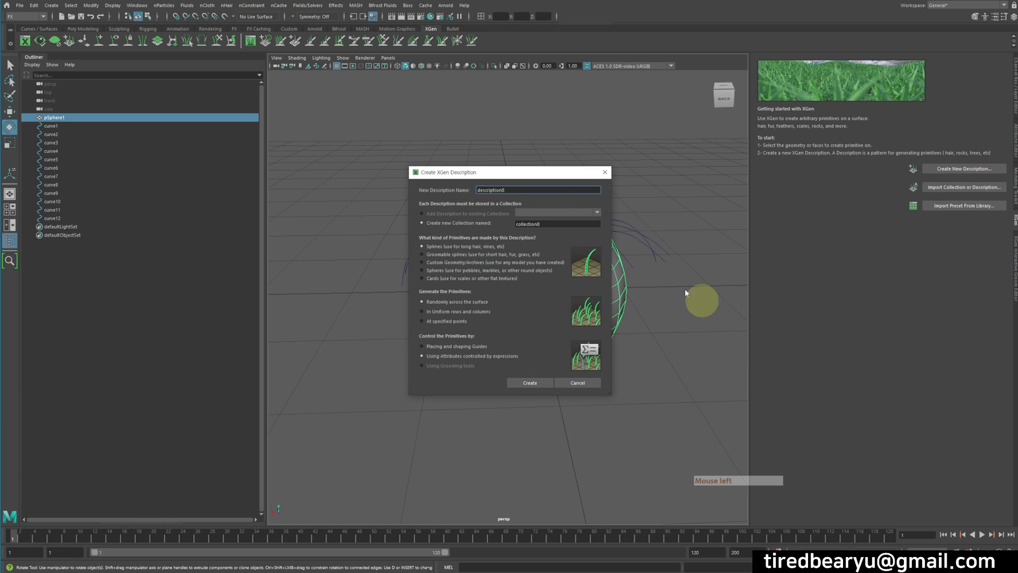
left_click_drag(498, 175, 715, 103)
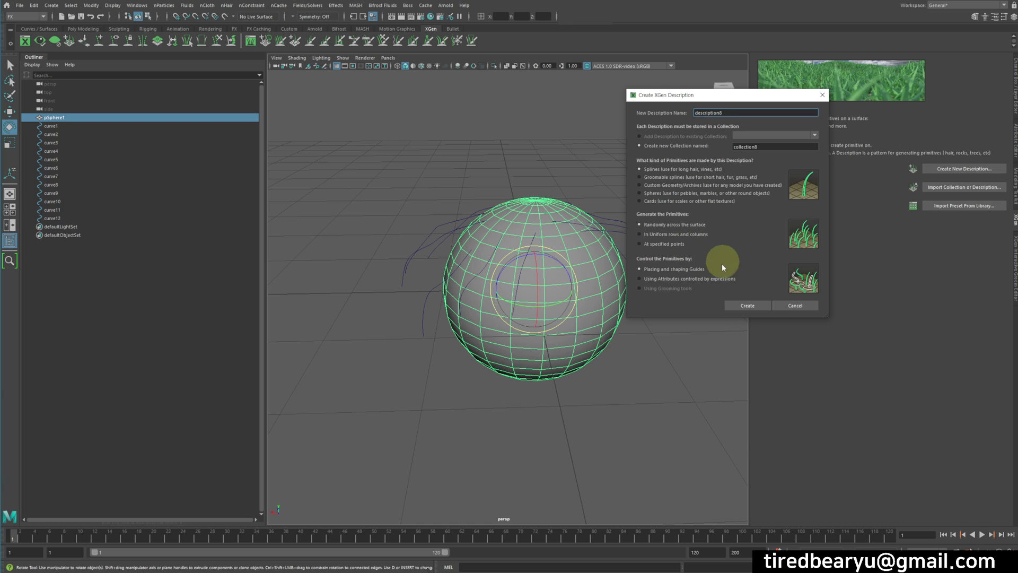
left_click(746, 306)
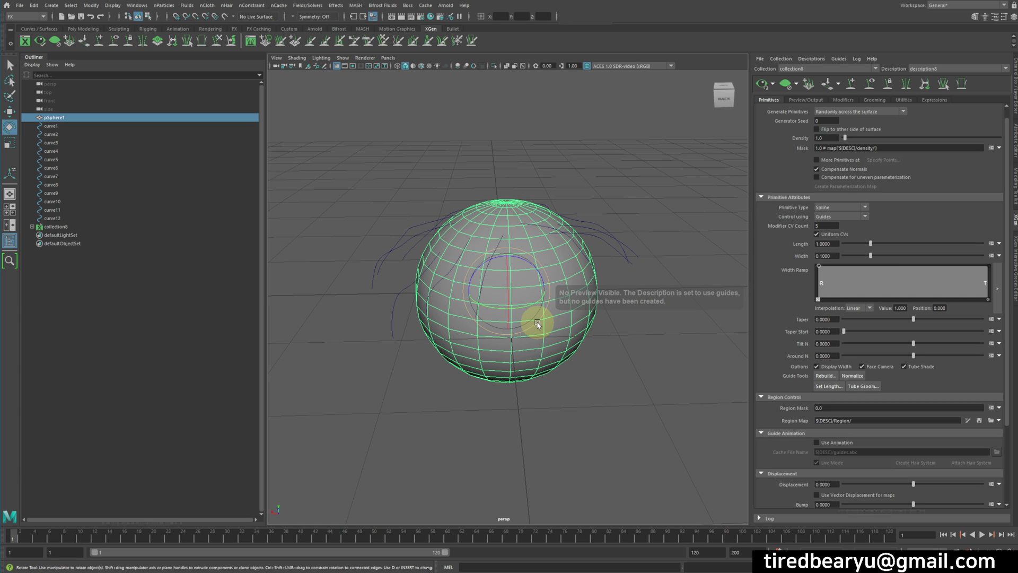
Step: Select the twelve curves without the sphere and convert them to XGen guides with Curves To Guides, deleting the original curves
left_click(677, 279)
left_click_drag(691, 316, 277, 120)
left_click(508, 324, "ctrl")
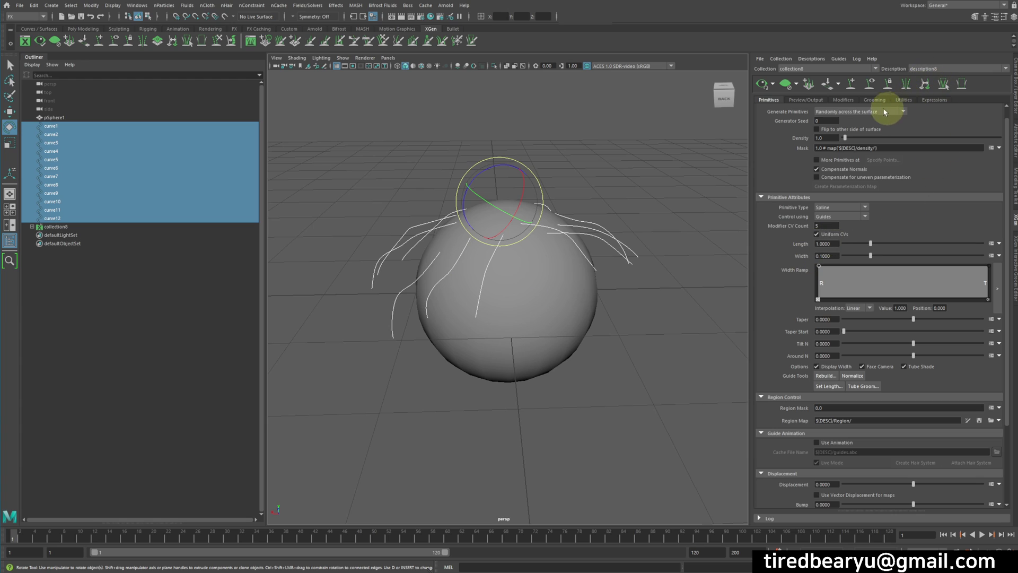
left_click(904, 100)
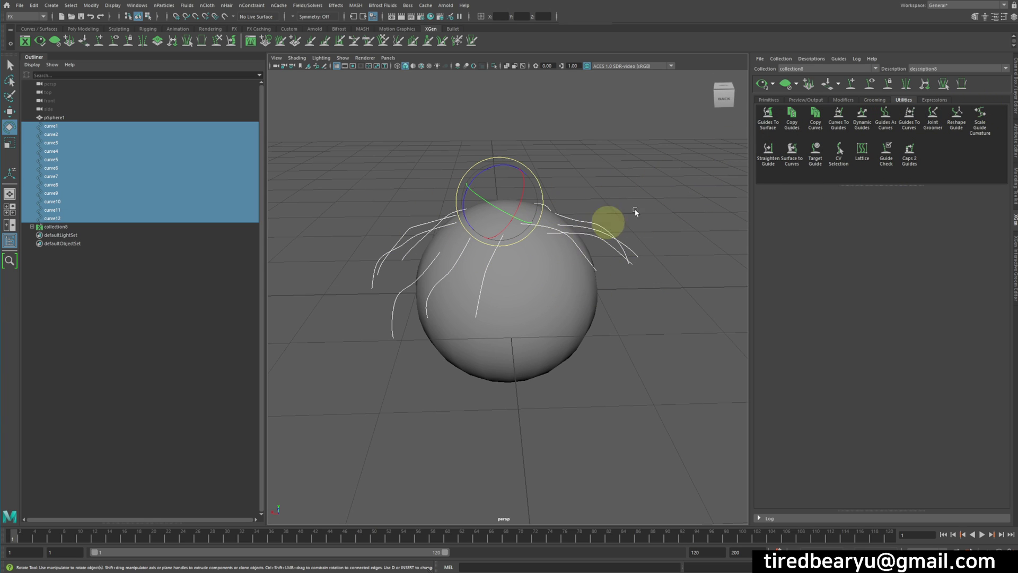
left_click(841, 124)
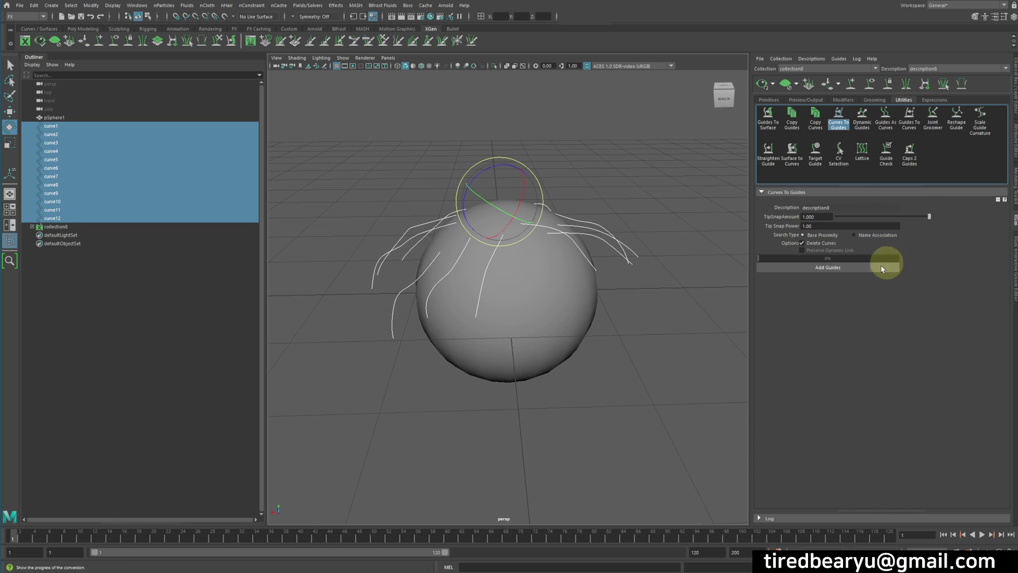
left_click(825, 268)
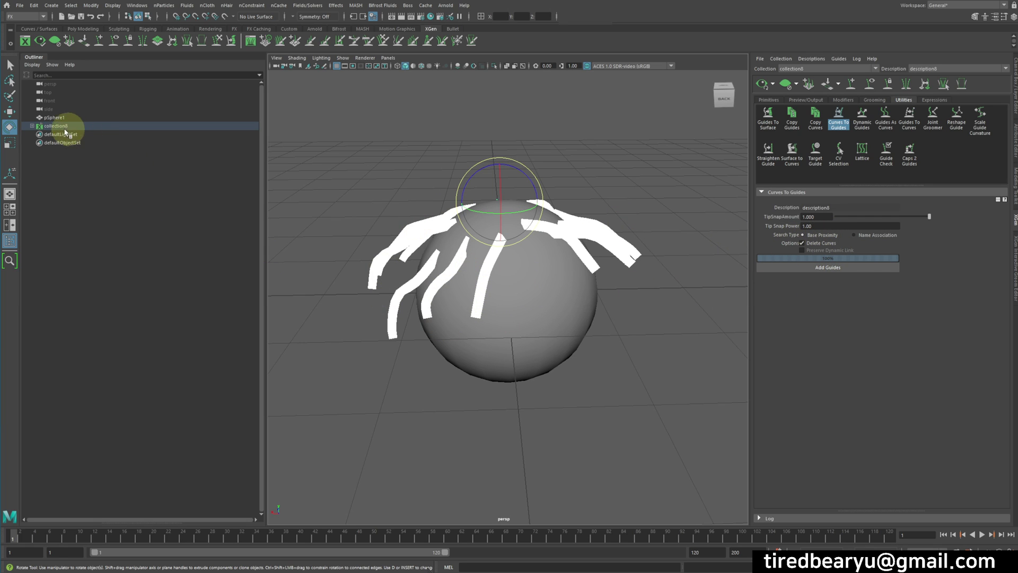
left_click(681, 334)
mouse_move(665, 412)
left_mouse_down("alt")
mouse_move(604, 441)
mouse_move(702, 402)
mouse_move(594, 403)
mouse_move(647, 412)
left_mouse_up("alt")
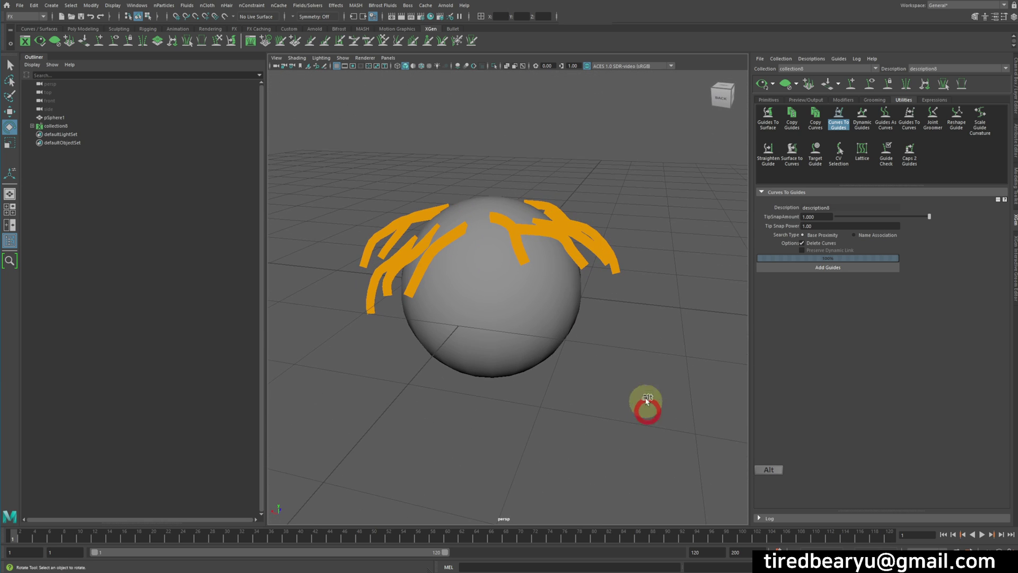
Step: Generate the XGen primitive preview on the sphere and raise the density to about 30.7
left_click(771, 100)
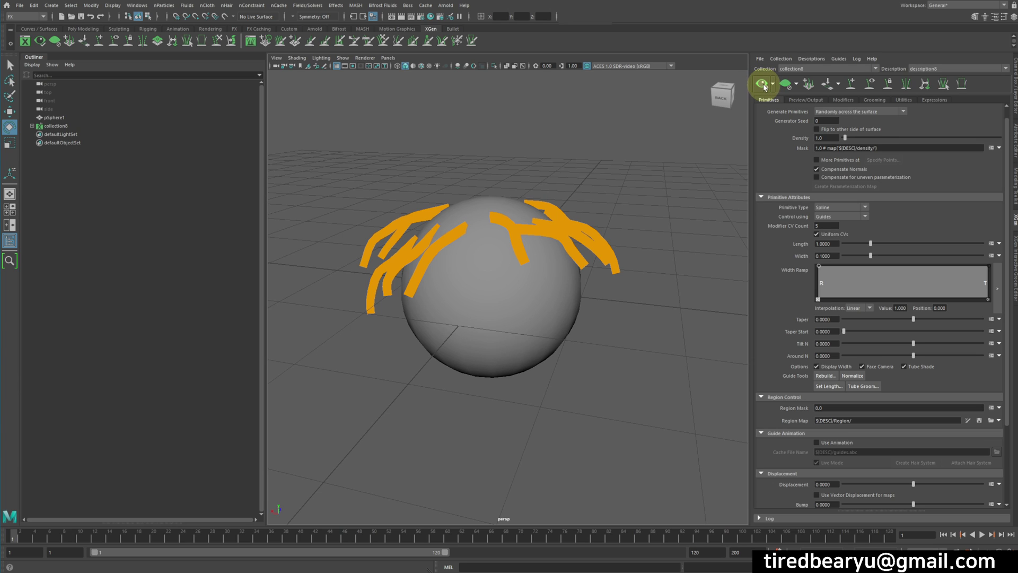
left_click_drag(660, 169, 657, 180, "alt")
left_click(762, 87)
left_click_drag(562, 159, 606, 218, "alt")
left_click_drag(657, 280, 642, 250, "alt")
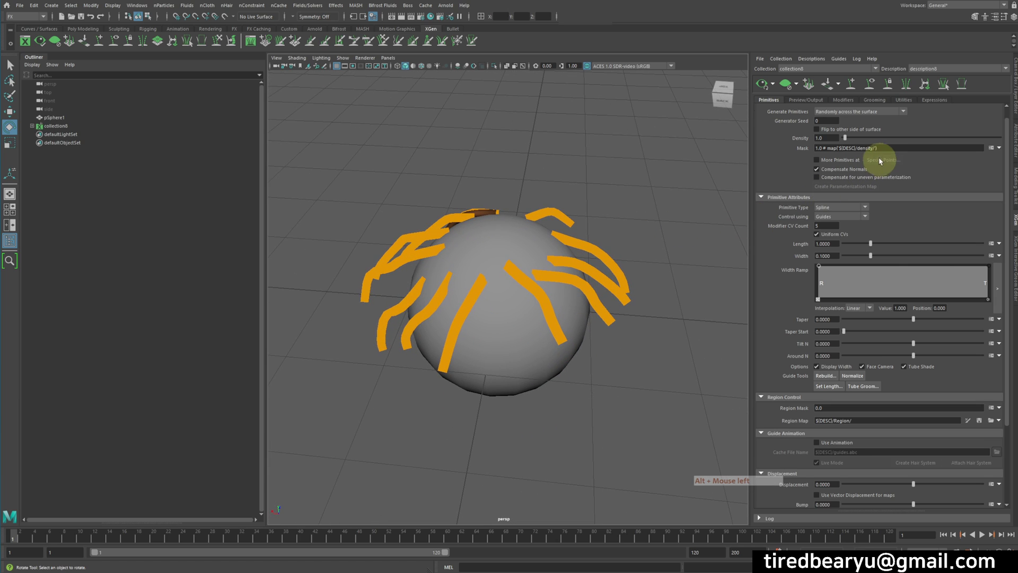
left_click_drag(852, 136, 904, 139)
left_click_drag(522, 217, 602, 287, "alt")
Step: Add a new XGen guide near the top of the sphere, undoing the misplaced attempts
left_click(480, 239)
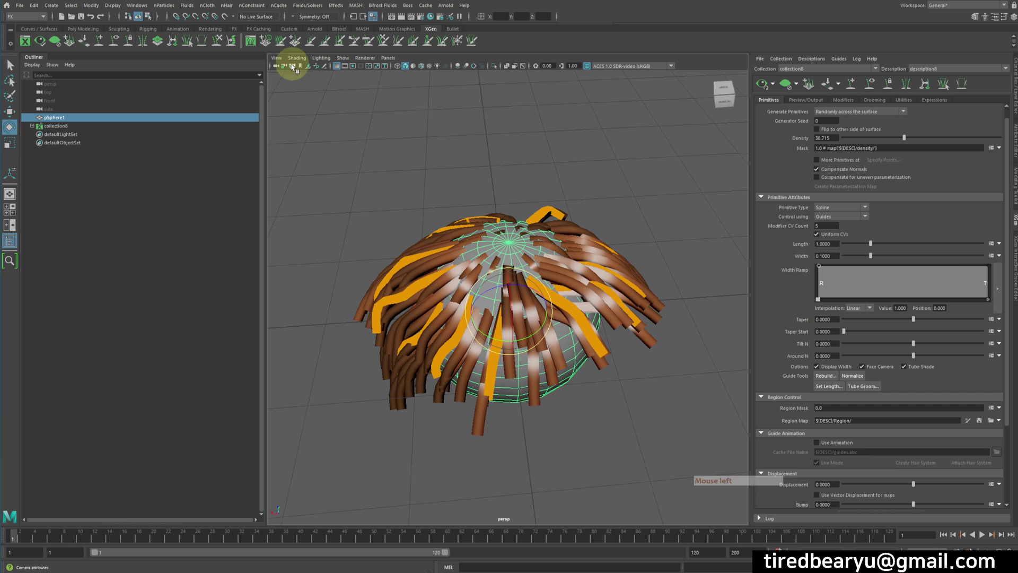
left_click(104, 43)
left_click(502, 257)
left_click_drag(551, 255, 488, 289, "alt")
key("ctrl+z")
left_click(479, 226)
left_click(501, 225)
key("ctrl+z")
left_click(466, 232)
left_click_drag(466, 235, 491, 264, "alt")
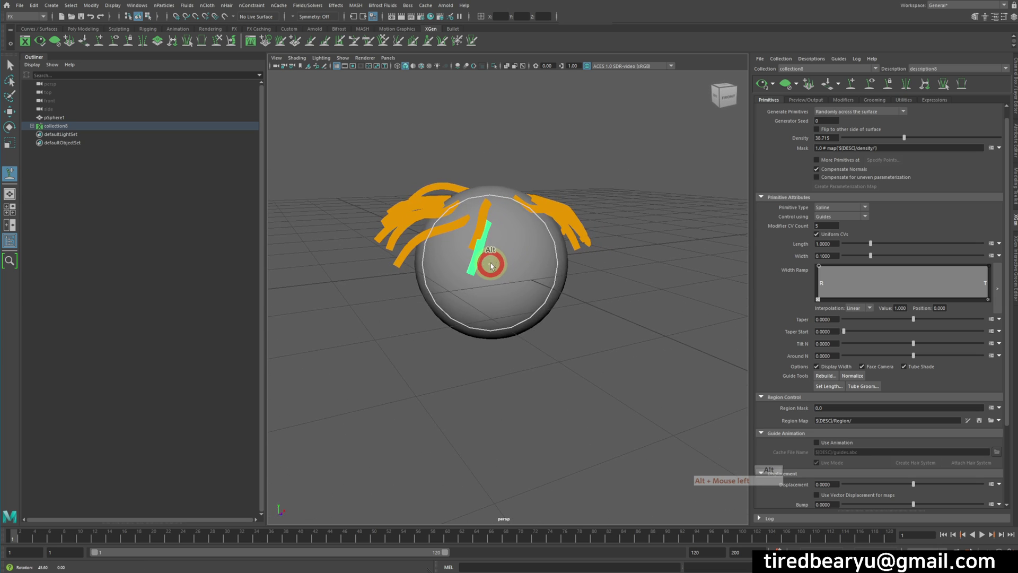
left_click_drag(507, 220, 588, 242, "alt")
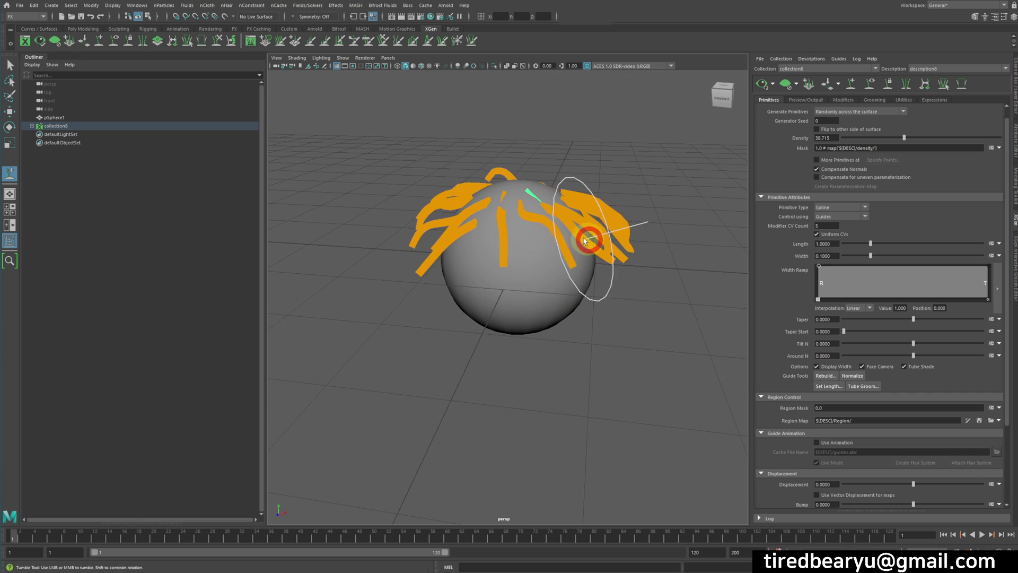
Step: Activate the Move tool on the new guide and update the XGen preview
key("w")
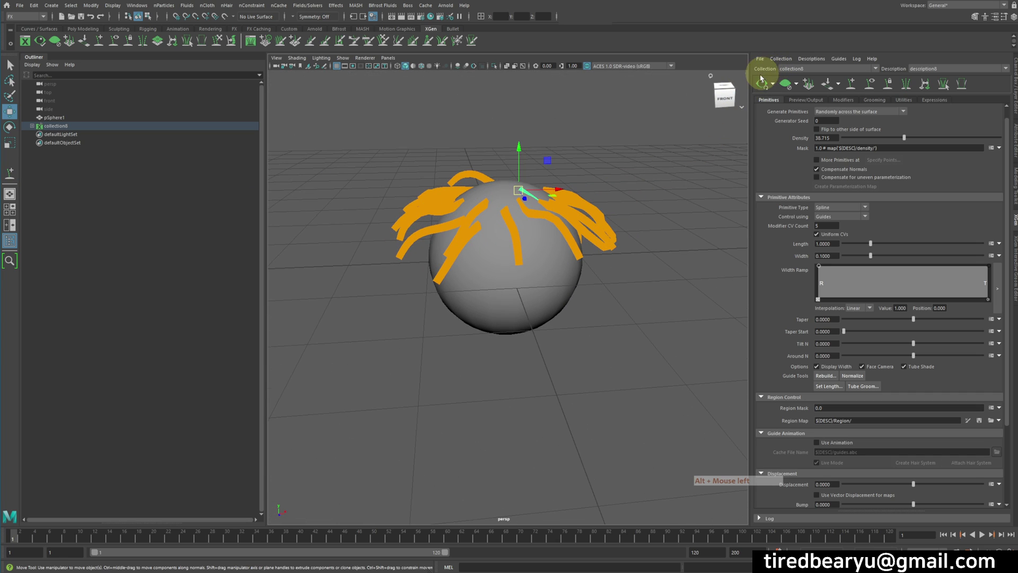
left_click(762, 84)
left_click_drag(570, 165, 538, 262, "alt")
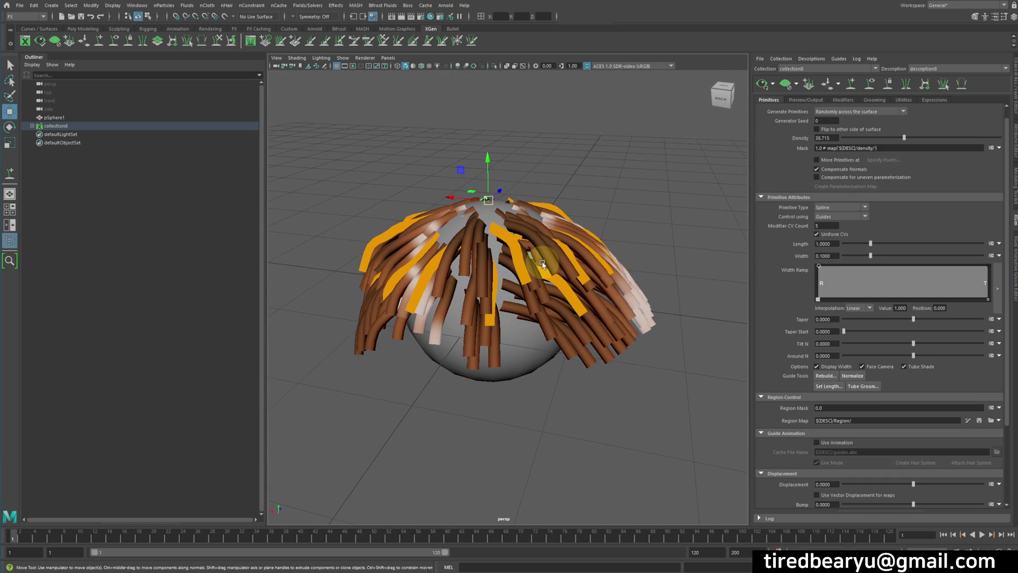